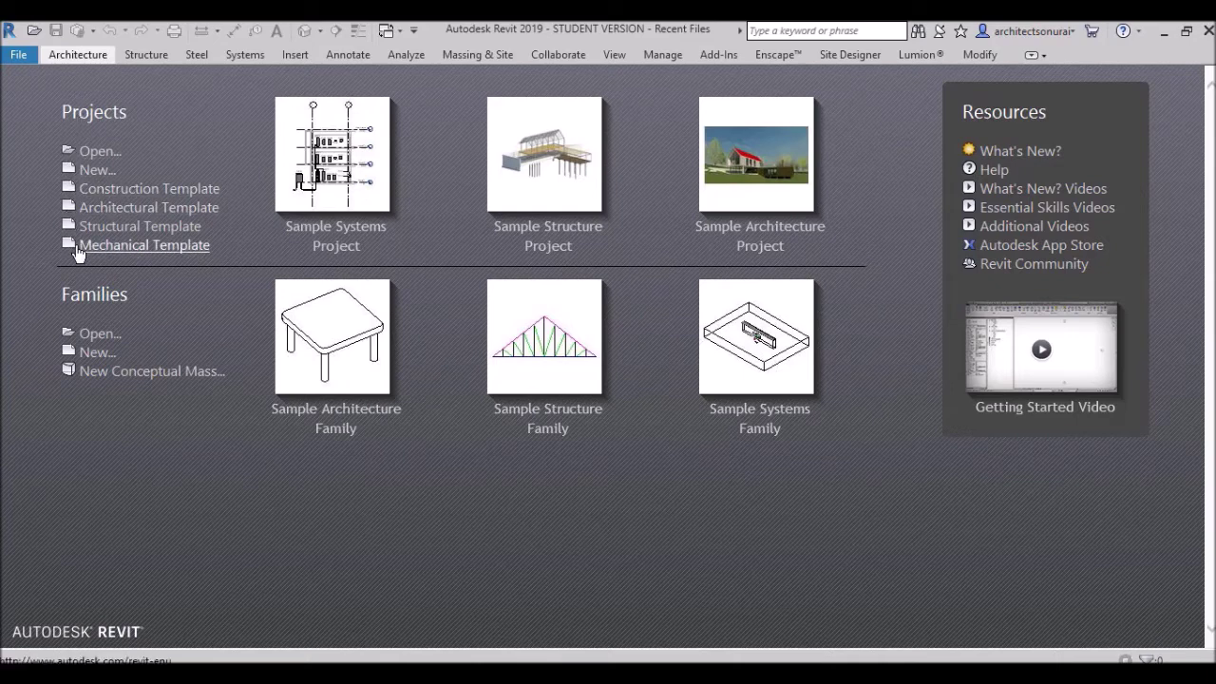
# Step: Twice start a new project with the Architectural Template, then cancel the dialog
pyautogui.click(97, 173)
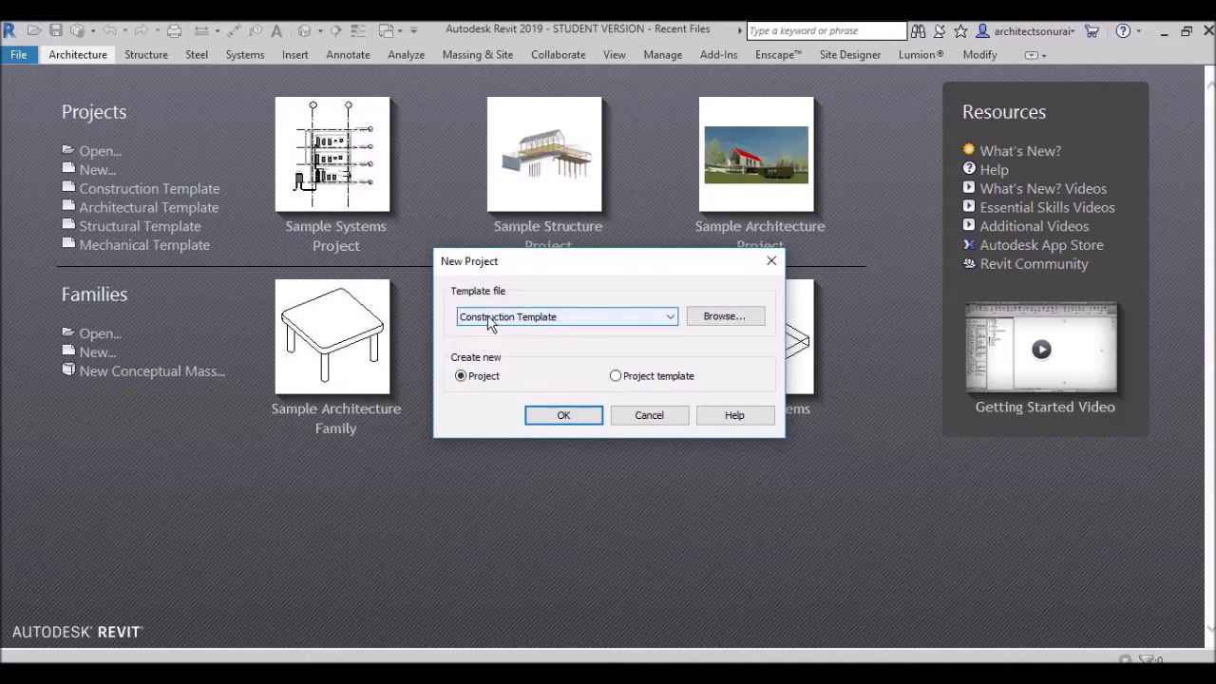
pyautogui.click(671, 319)
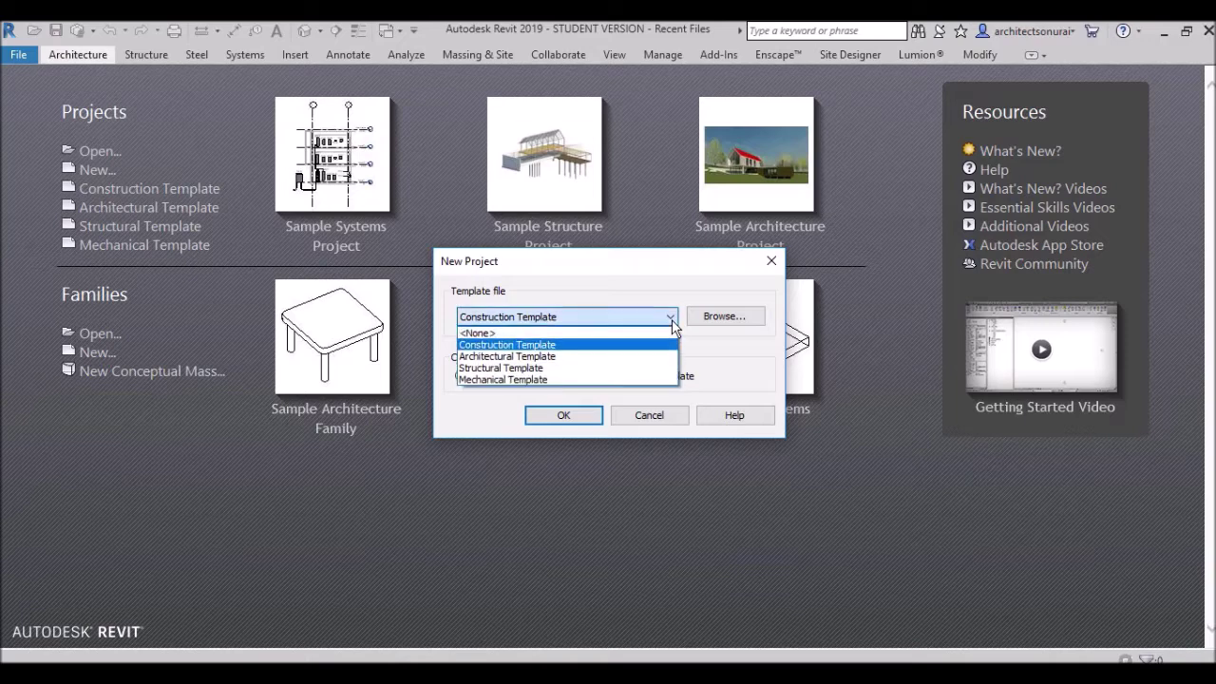
pyautogui.click(569, 357)
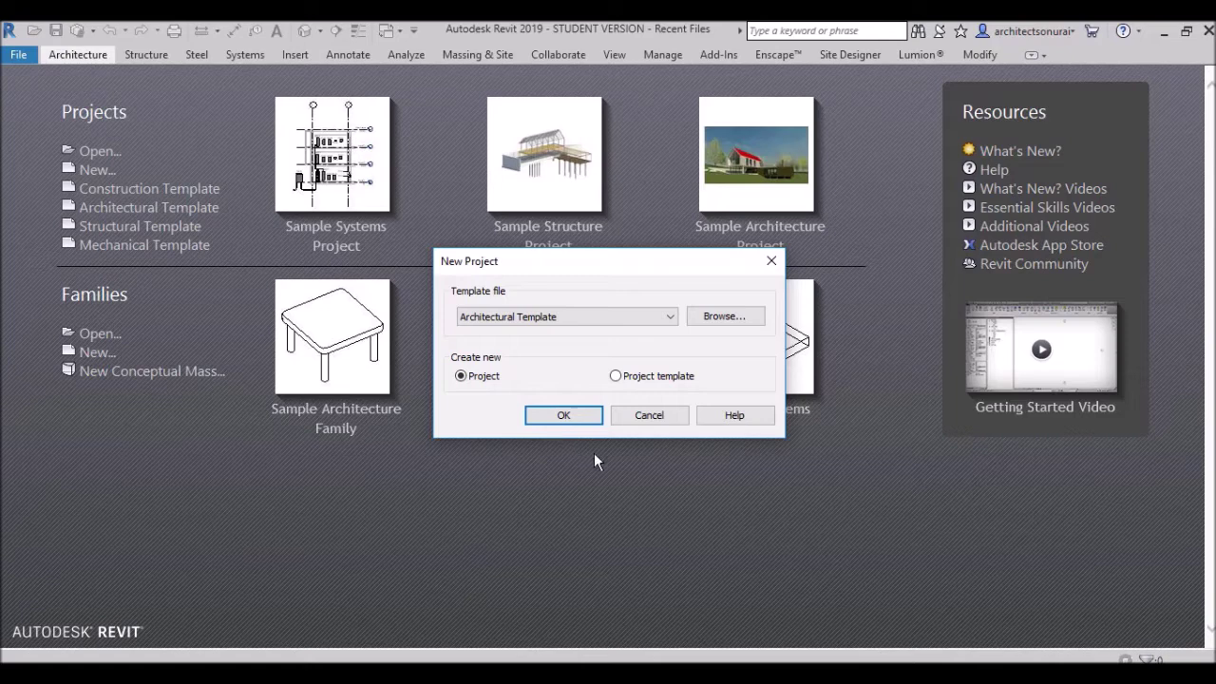
pyautogui.click(772, 263)
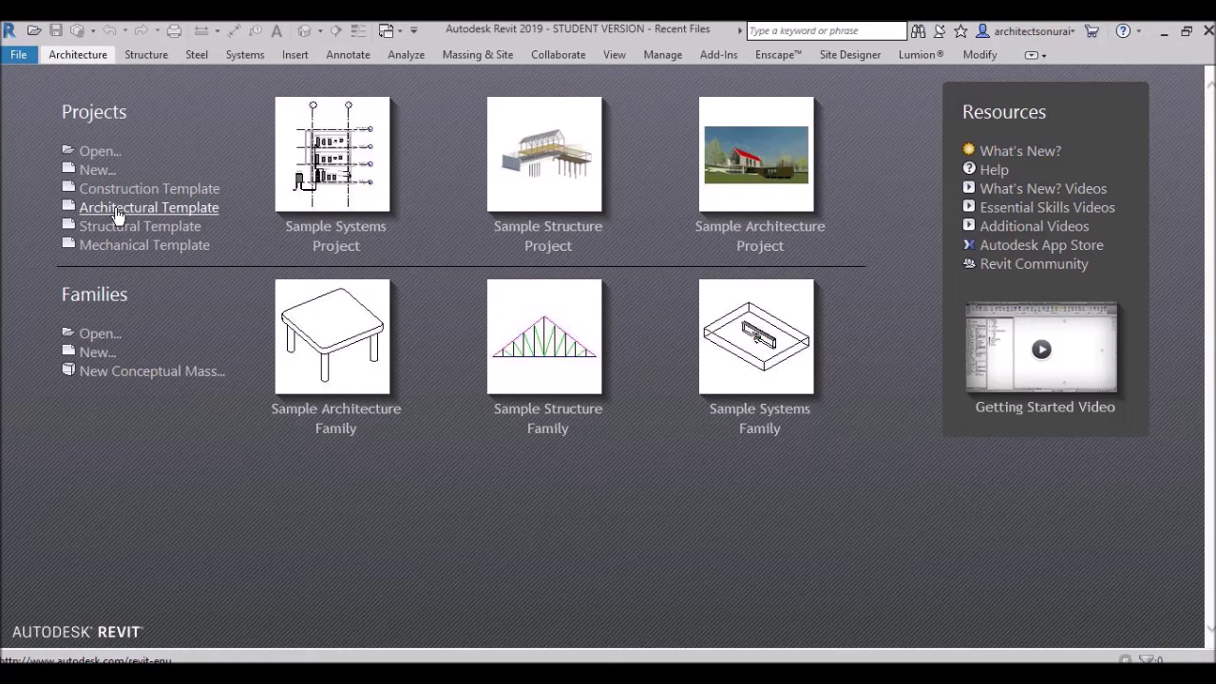
pyautogui.click(95, 171)
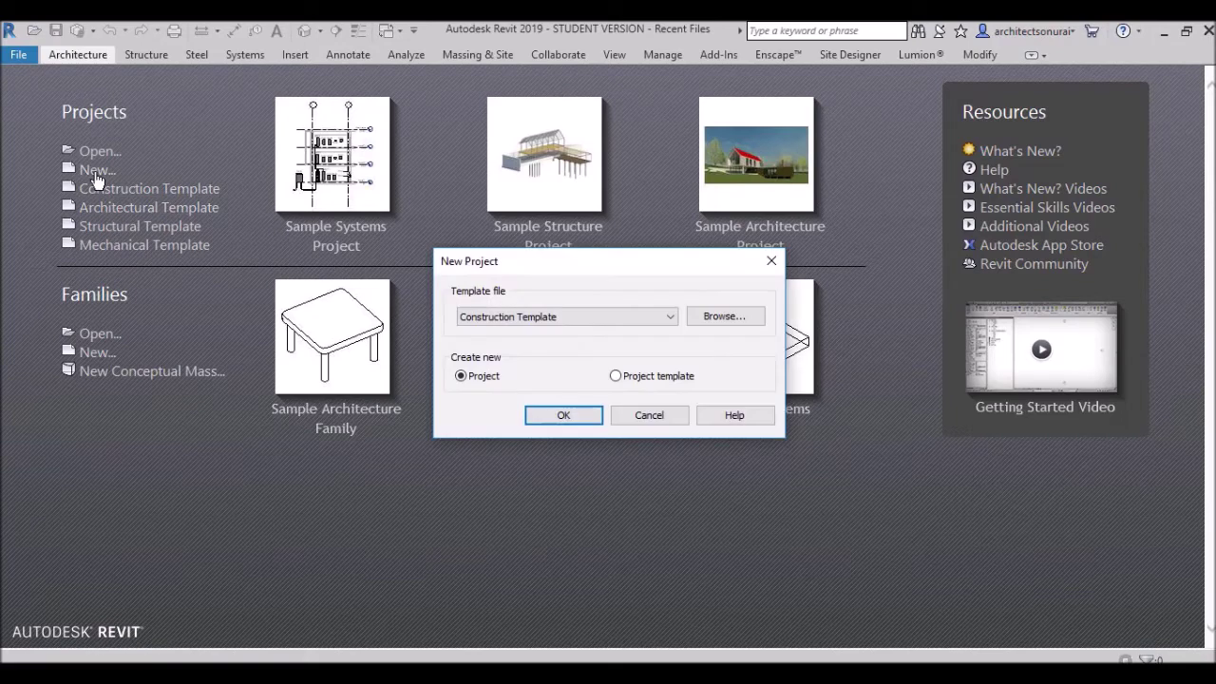
pyautogui.click(604, 314)
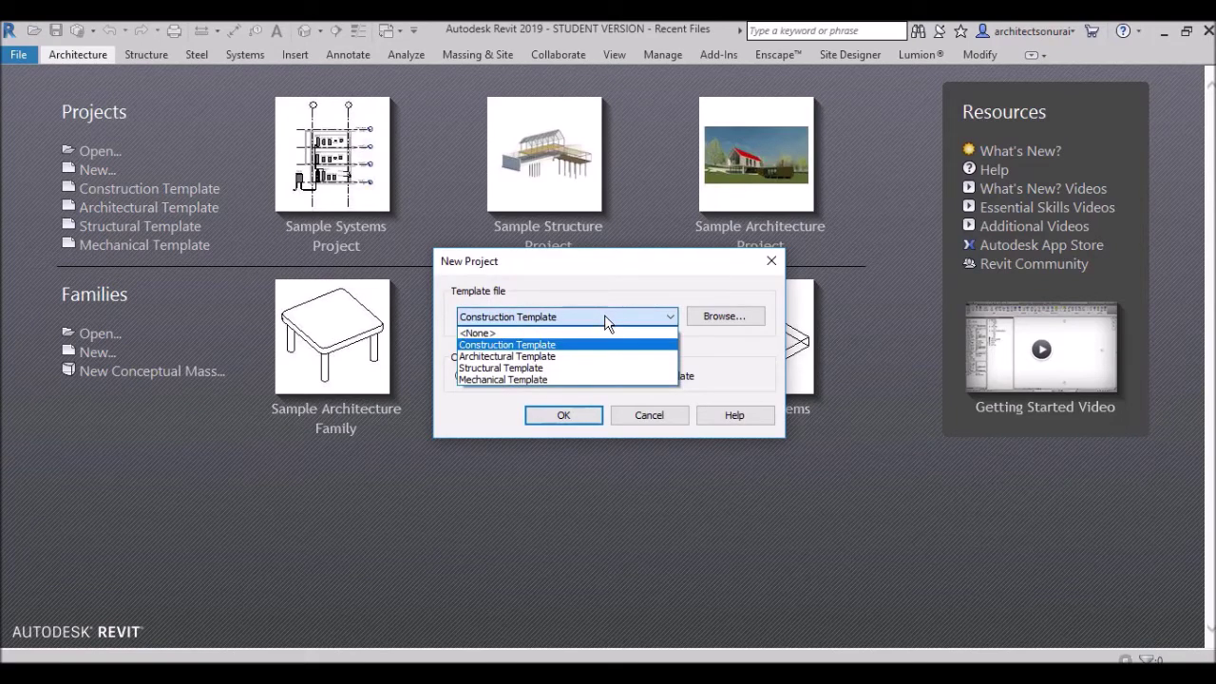
pyautogui.click(570, 356)
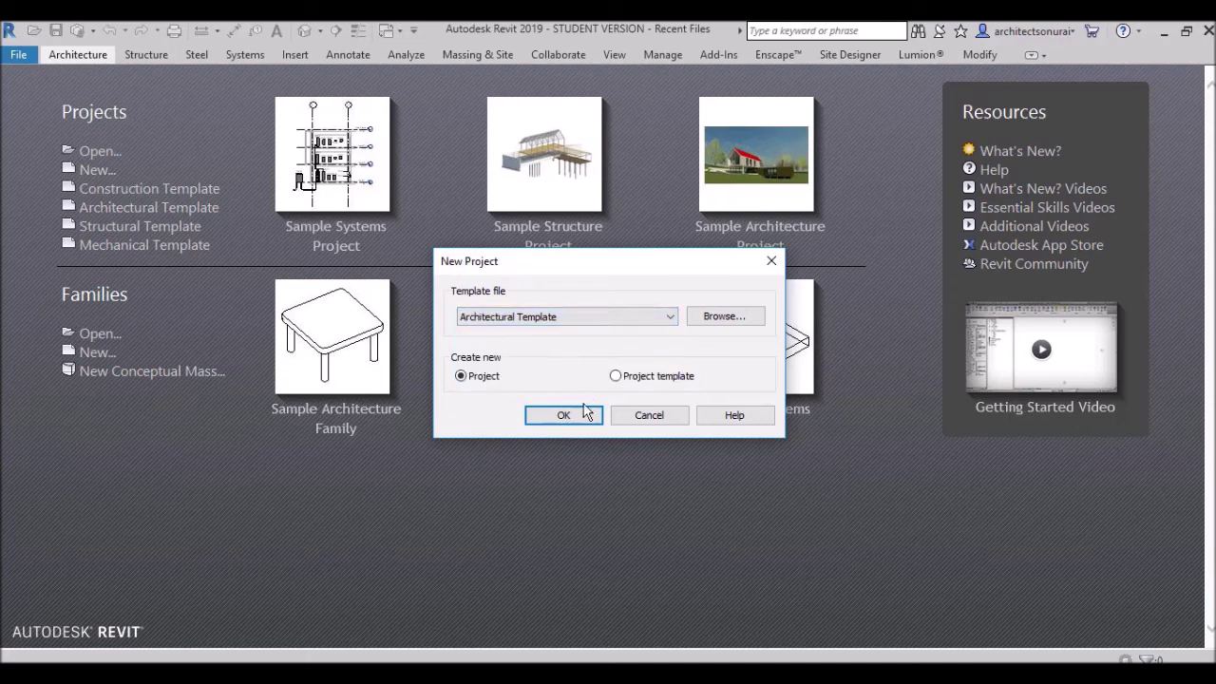
pyautogui.click(773, 258)
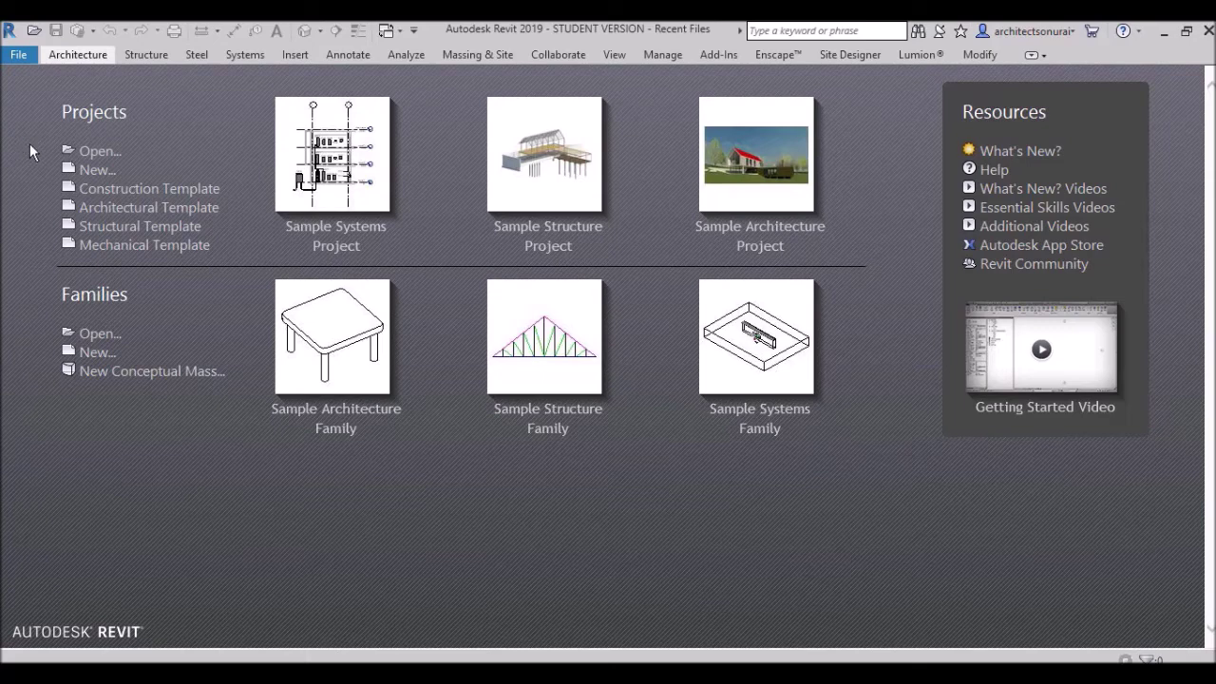
# Step: Create a new project from the Architectural Template
pyautogui.click(95, 170)
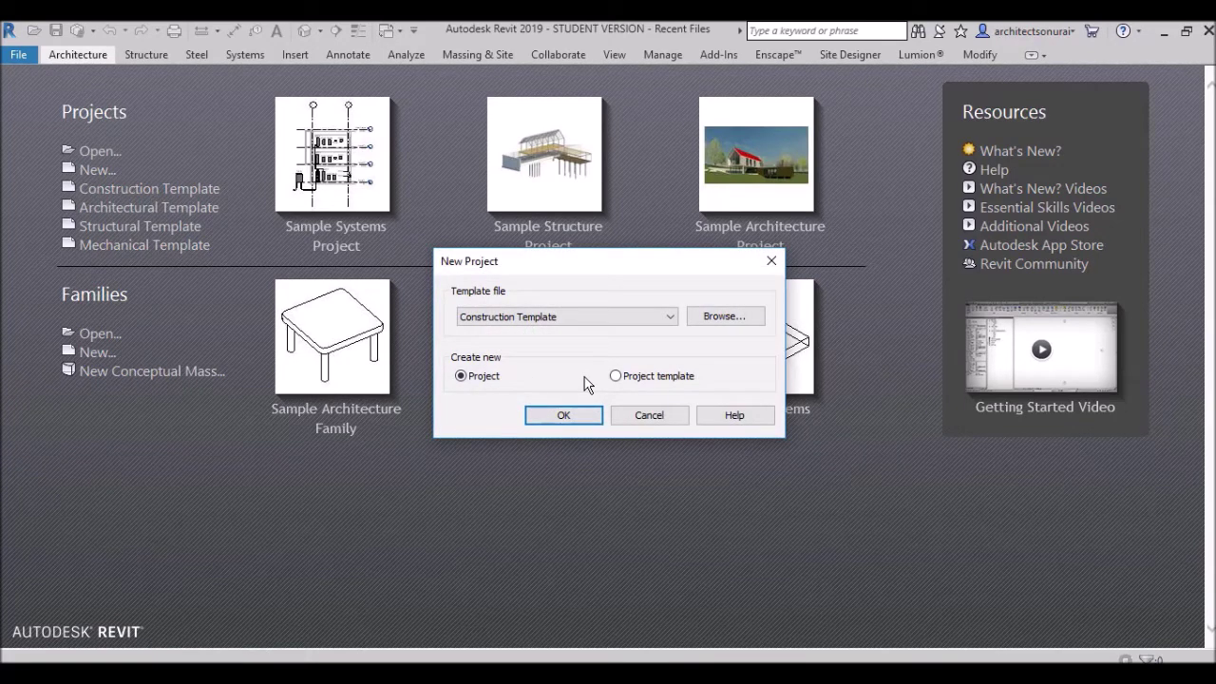
pyautogui.click(629, 326)
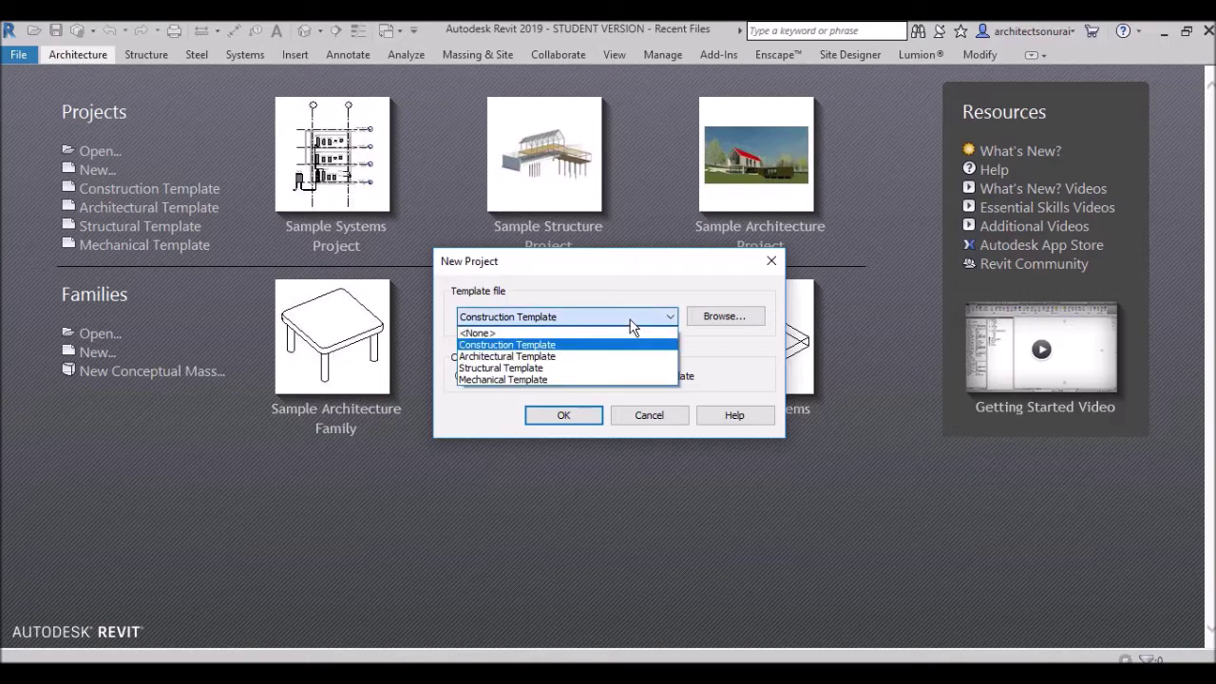
pyautogui.click(626, 356)
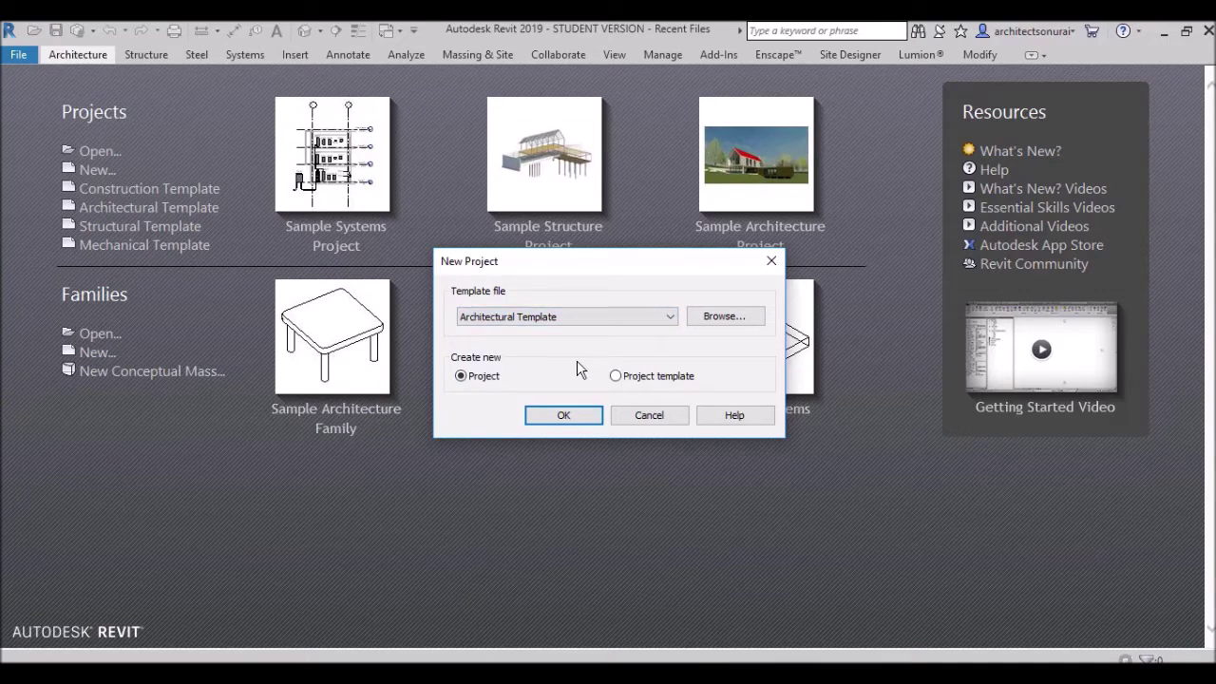
pyautogui.click(561, 418)
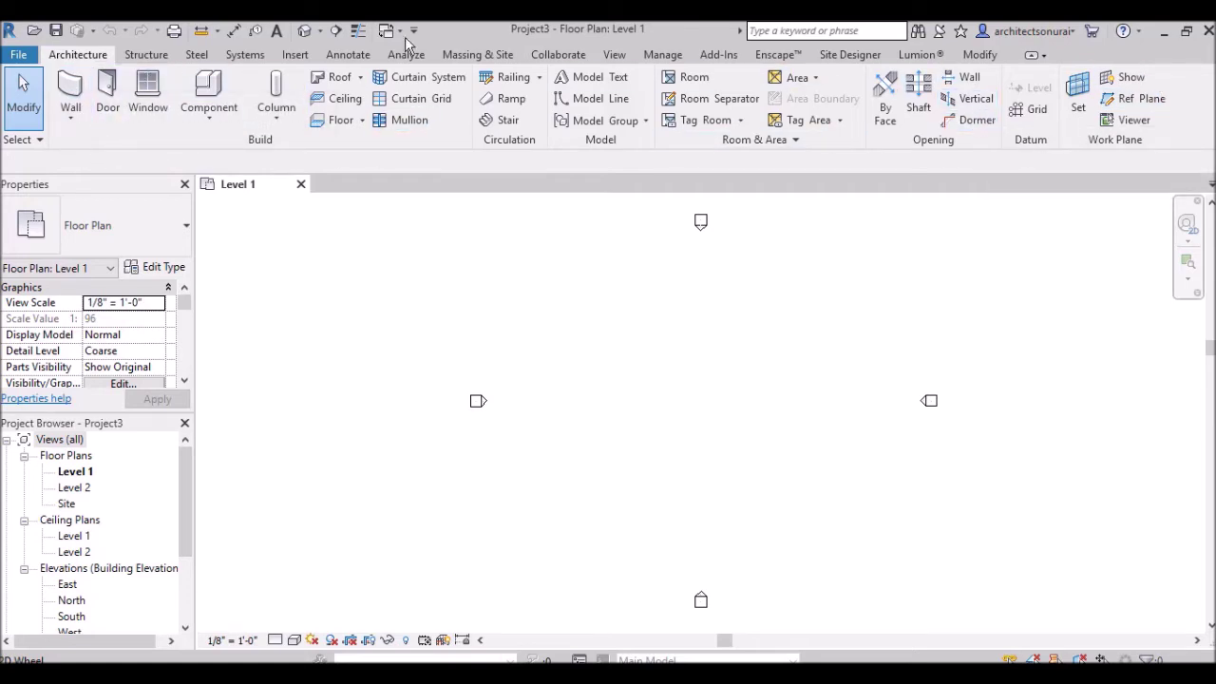
# Step: Browse the Structure ribbon tools, then the Steel tools for plates, bolts and welds
pyautogui.click(147, 56)
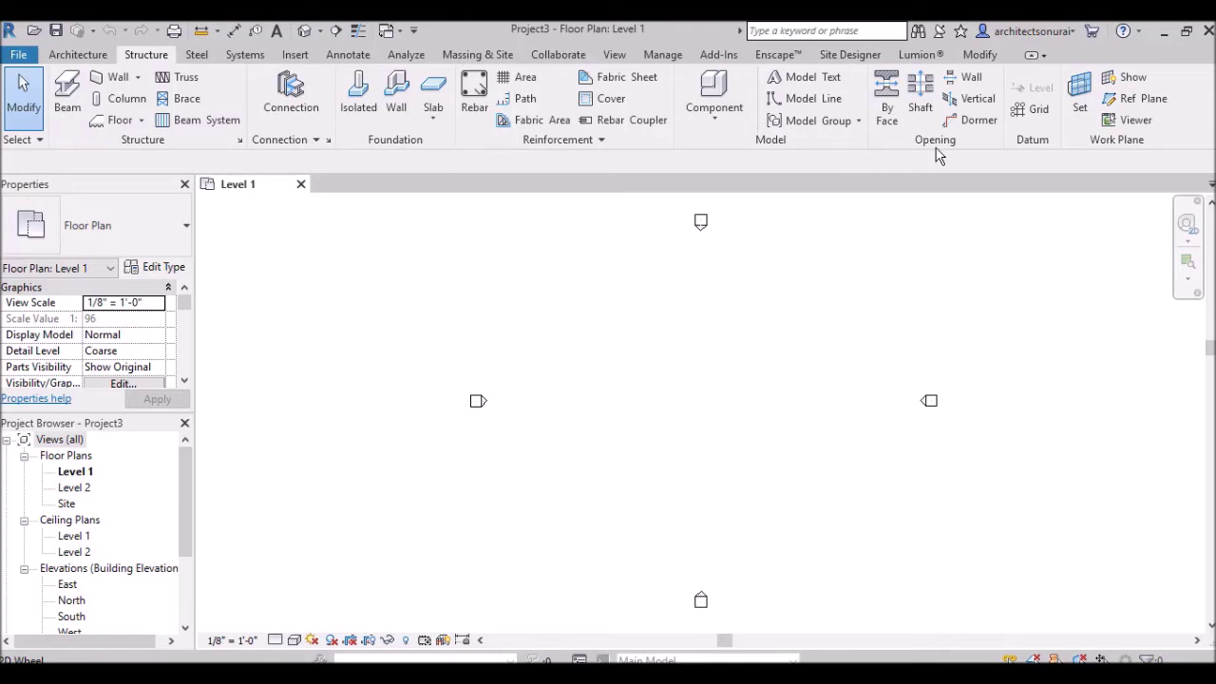
pyautogui.click(197, 55)
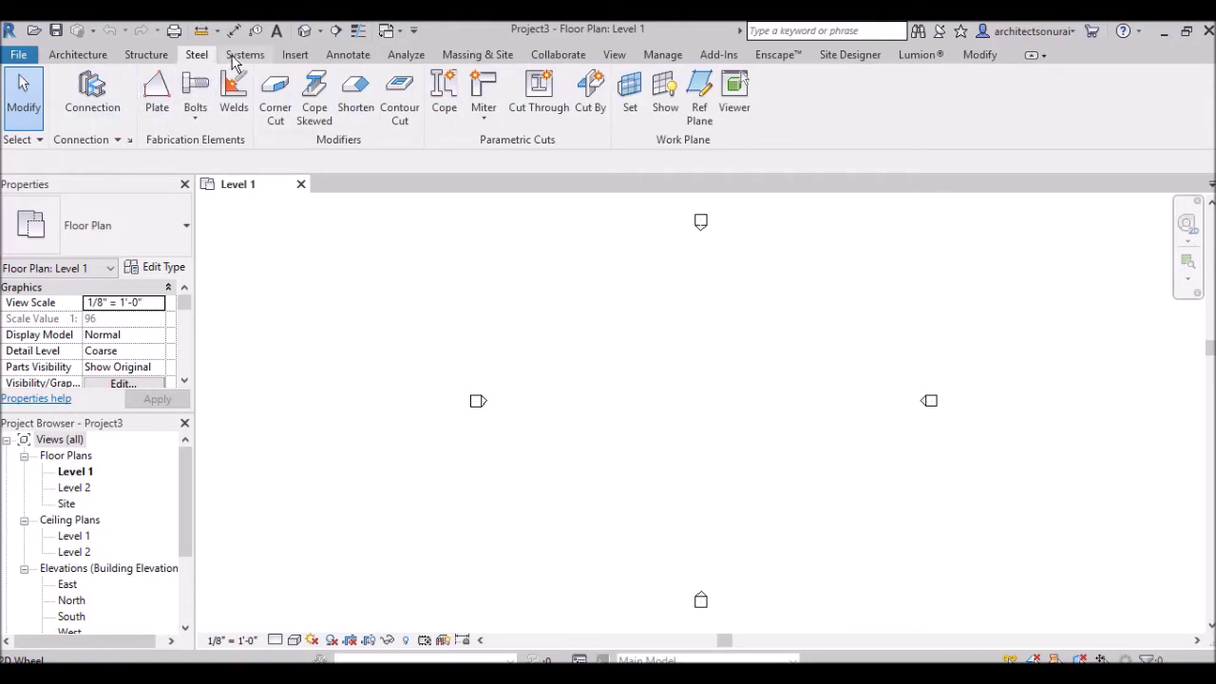
# Step: Browse the Annotate, Massing & Site, View, Manage and Modify tabs, then open the File menu
pyautogui.click(348, 55)
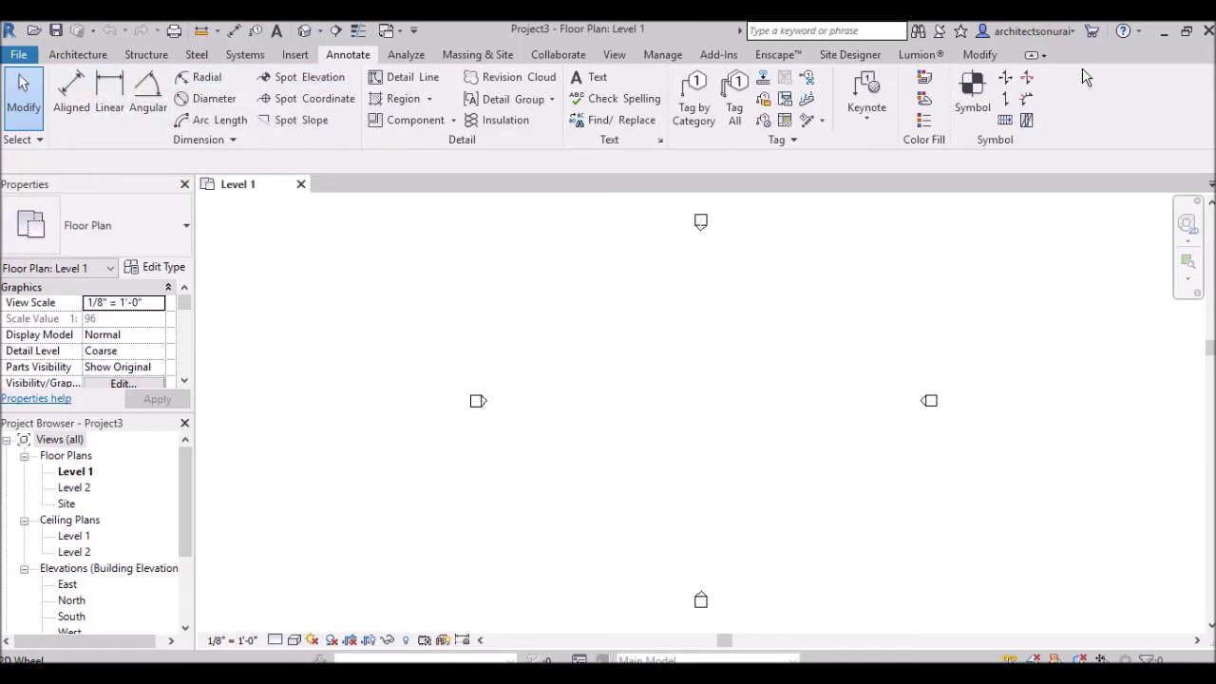
pyautogui.click(506, 57)
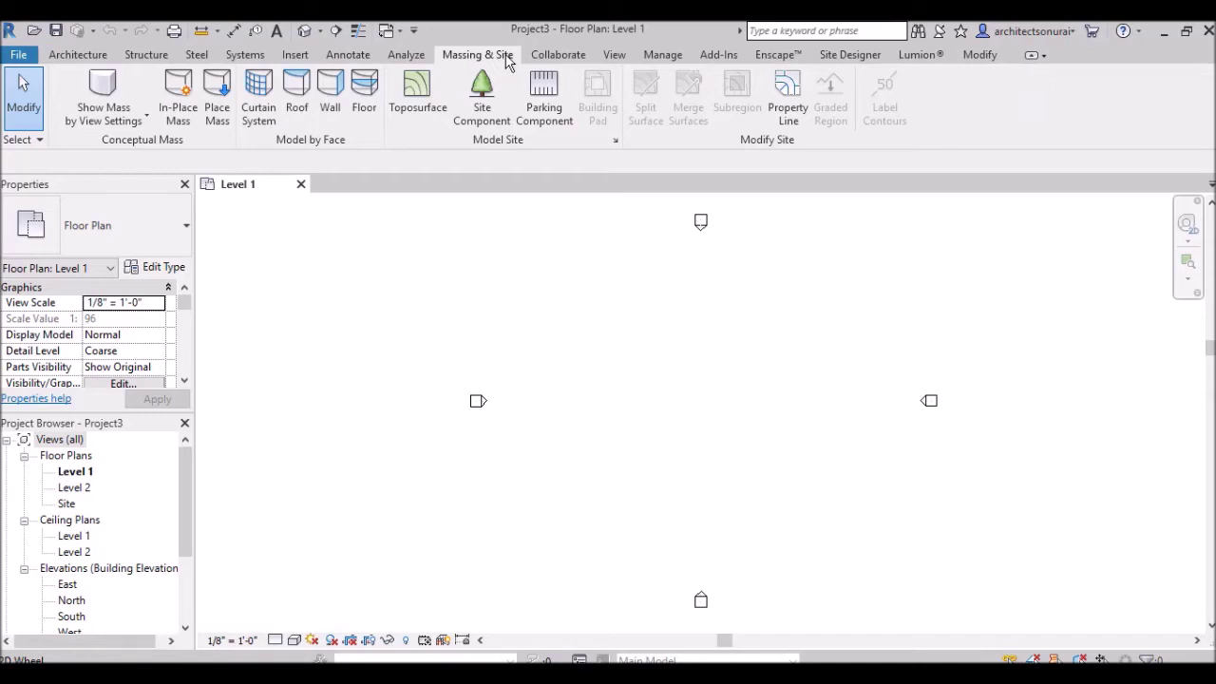
pyautogui.click(613, 59)
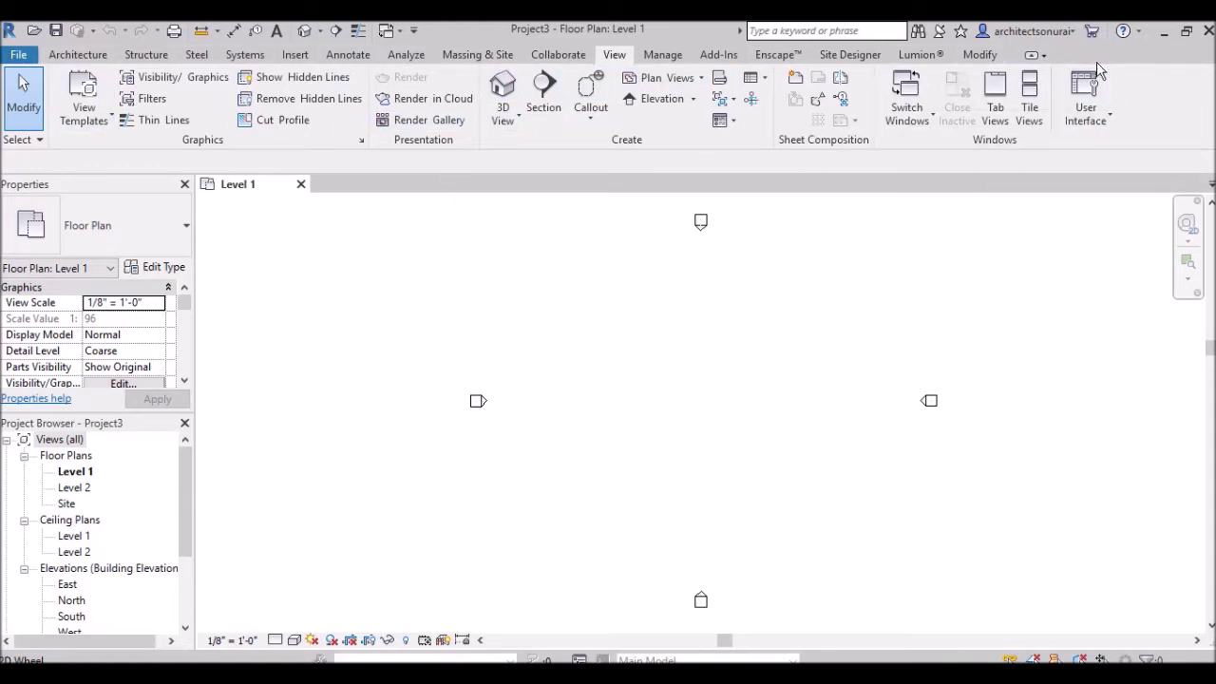
pyautogui.click(662, 55)
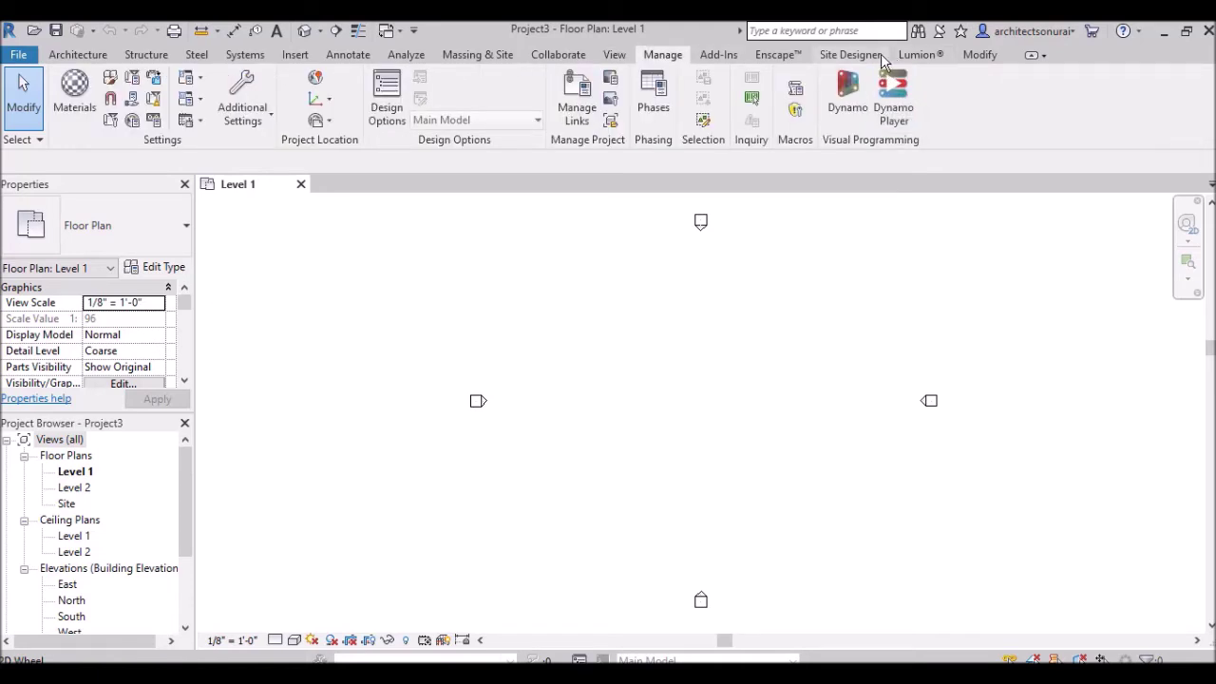
pyautogui.click(979, 55)
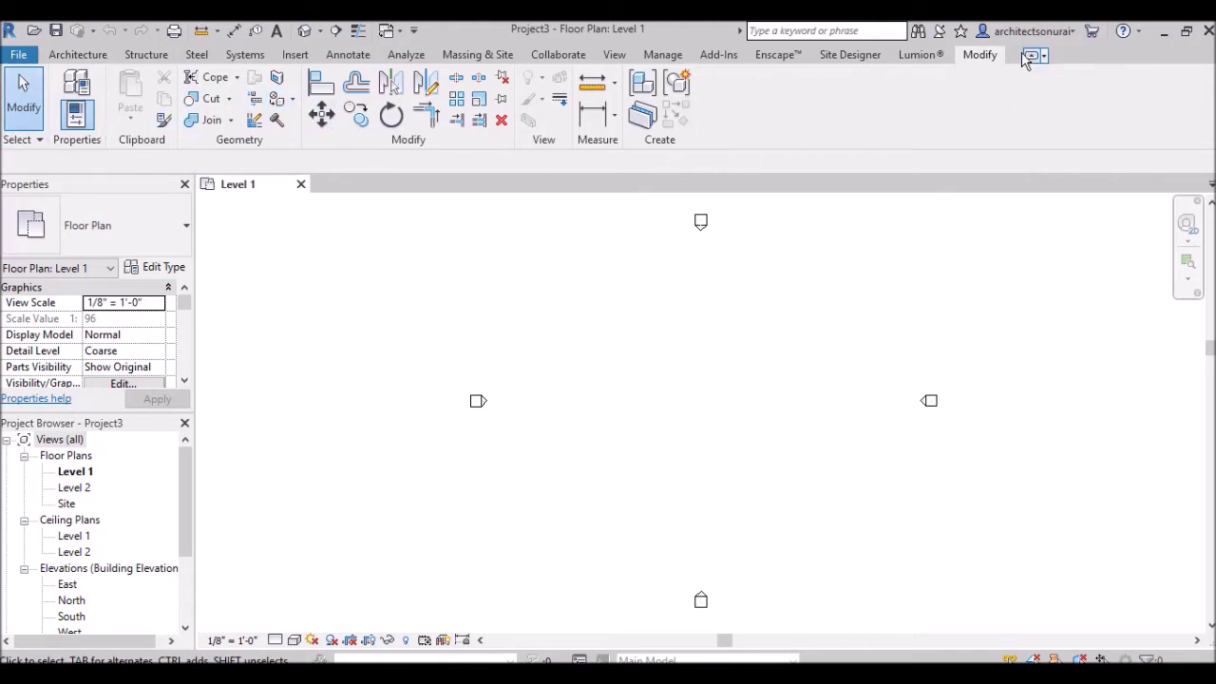
pyautogui.click(19, 57)
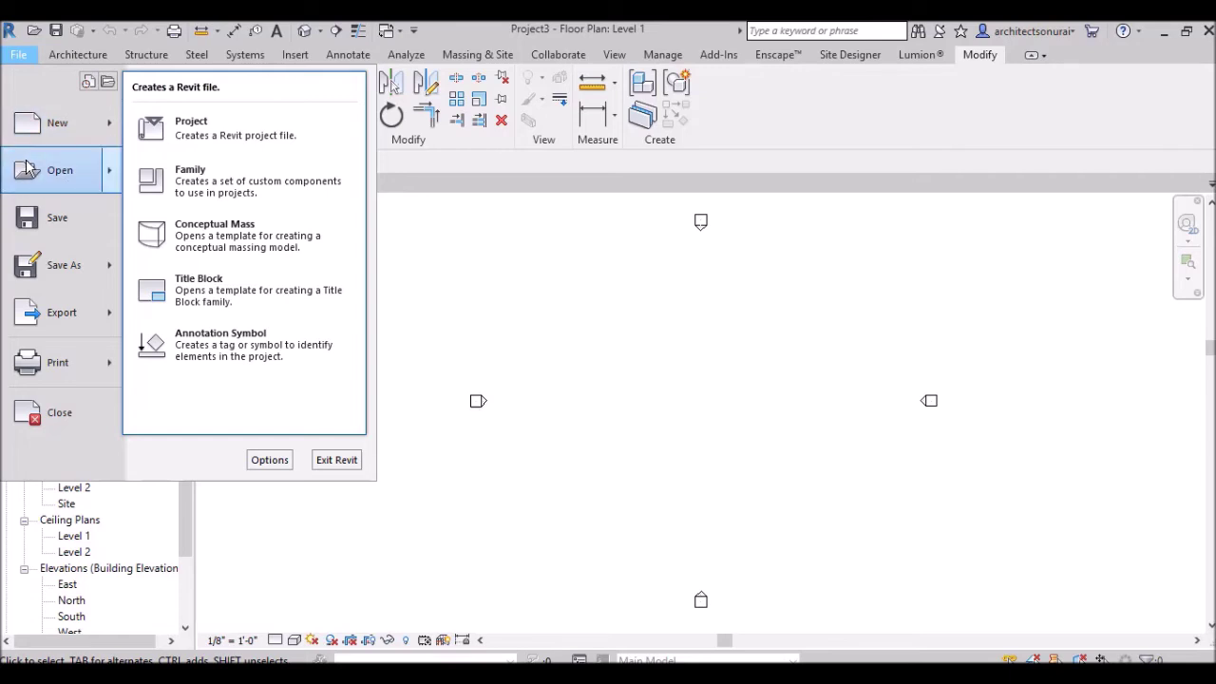
# Step: Review the File menu's New, Open, Save As, Export and Print choices, then open Options
pyautogui.moveTo(52, 181)
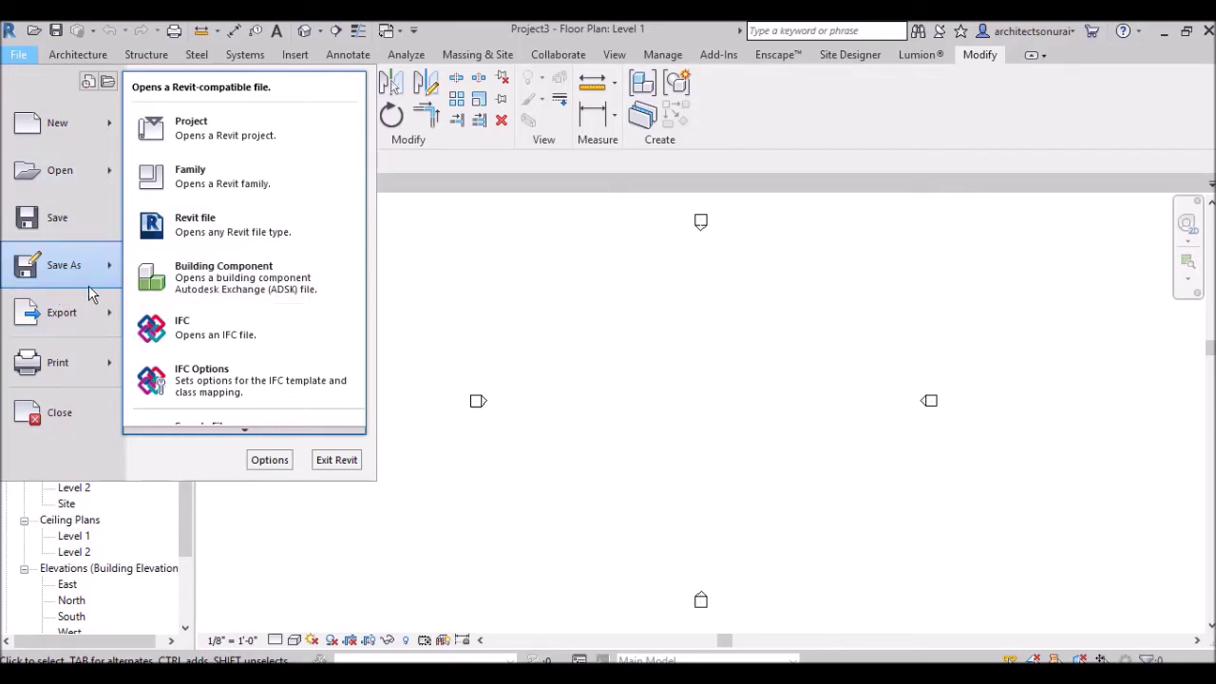
pyautogui.moveTo(89, 293)
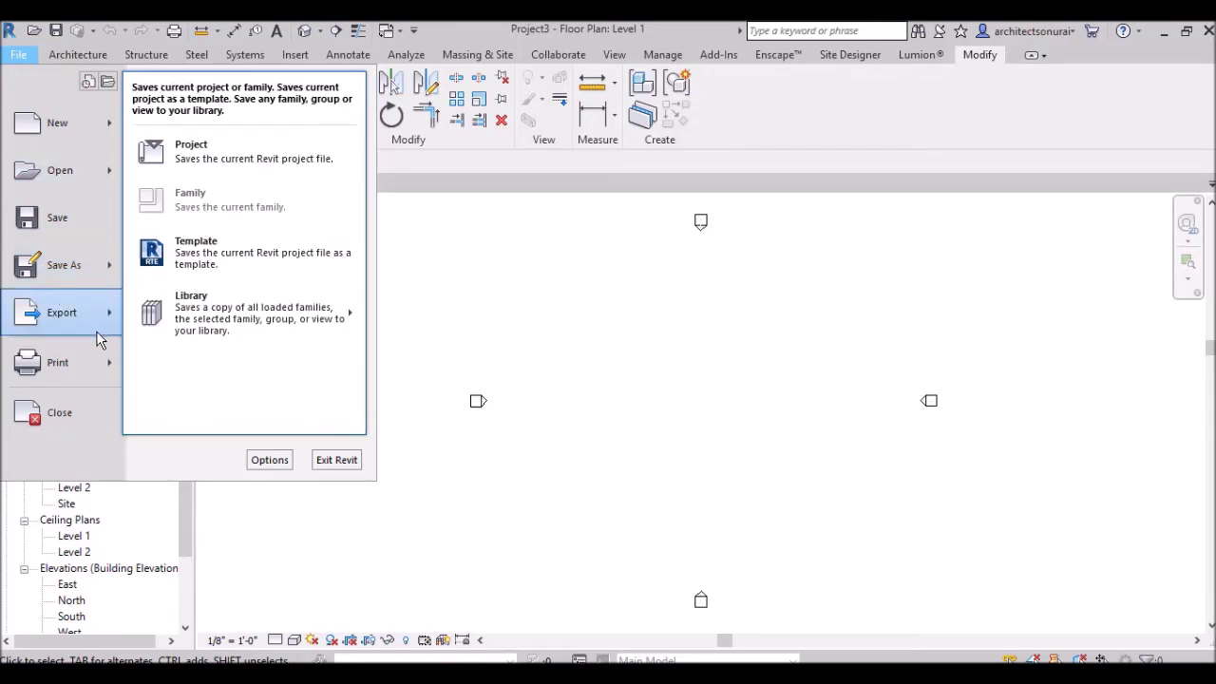
pyautogui.moveTo(99, 339)
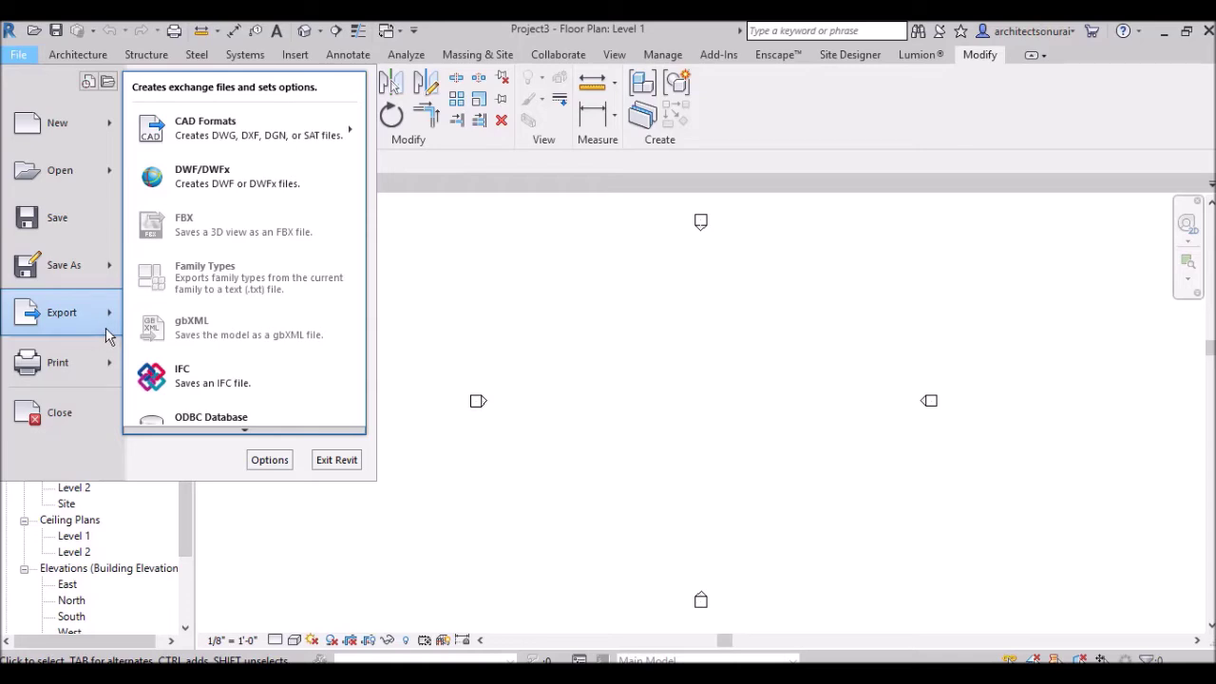
pyautogui.moveTo(244, 154)
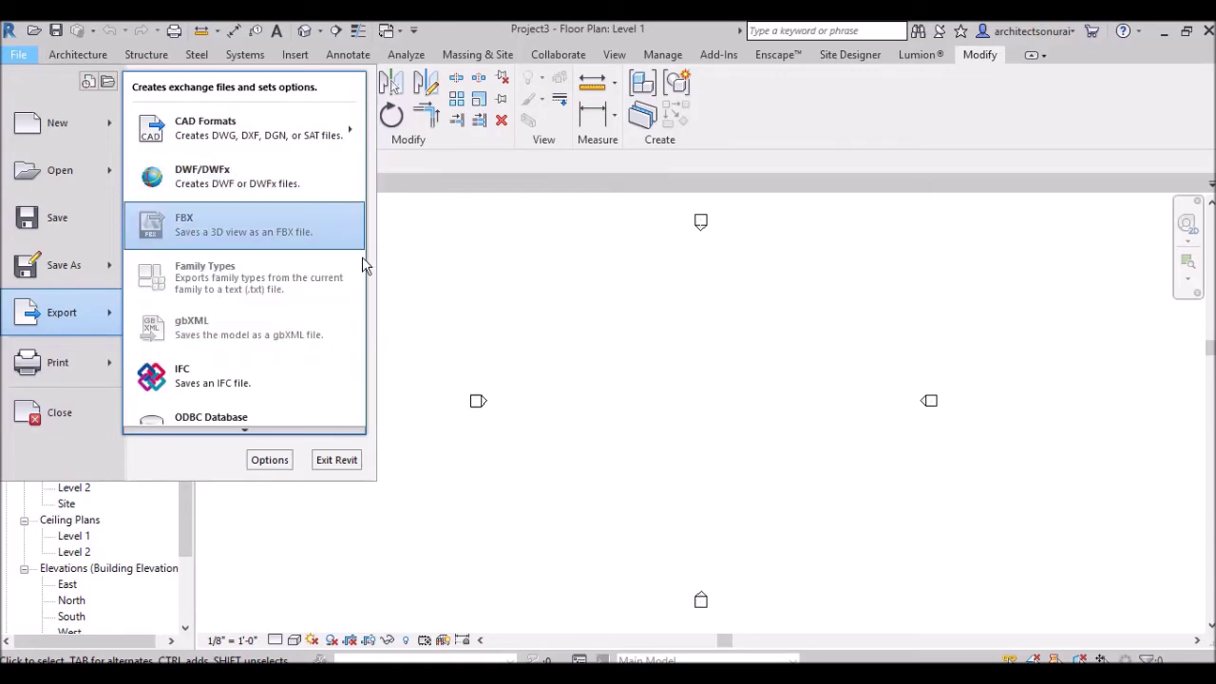
pyautogui.scroll(-3, 239, 429)
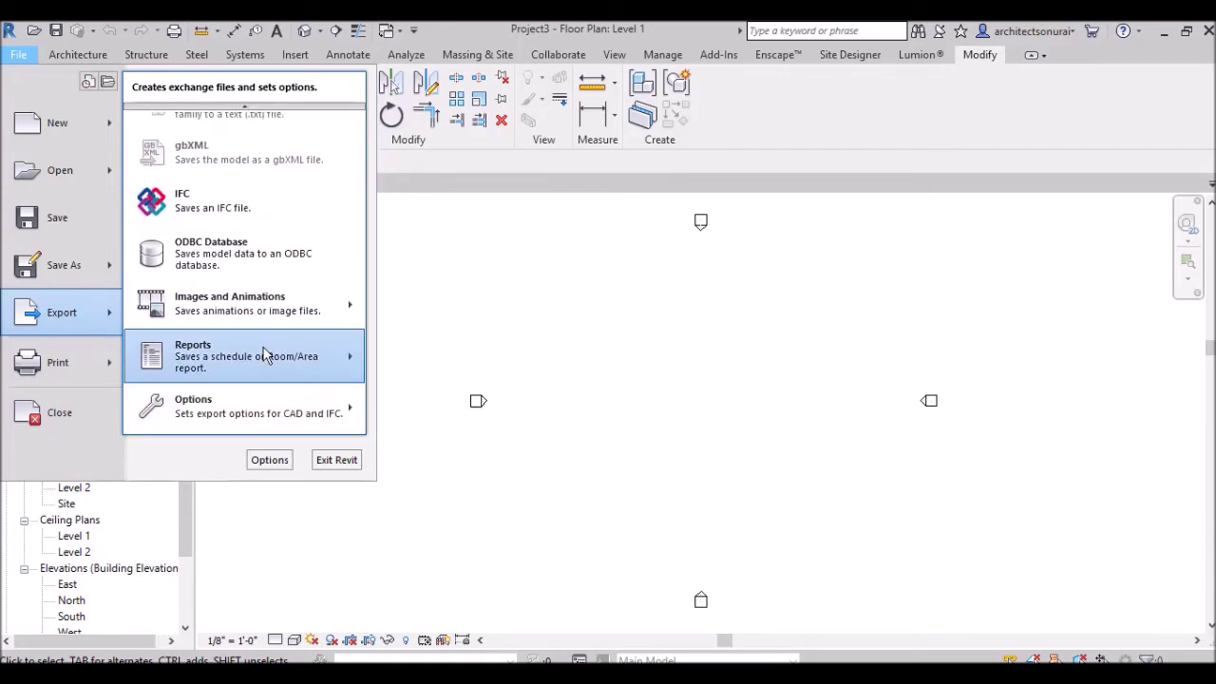
pyautogui.moveTo(228, 304)
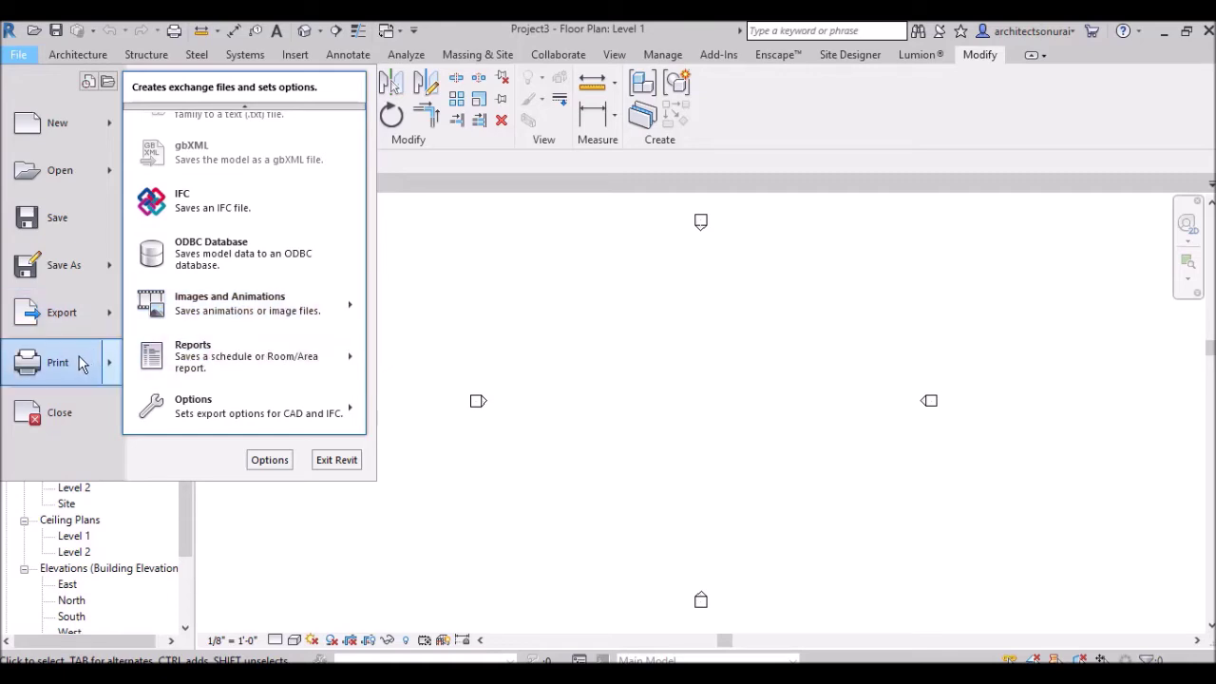
pyautogui.moveTo(81, 370)
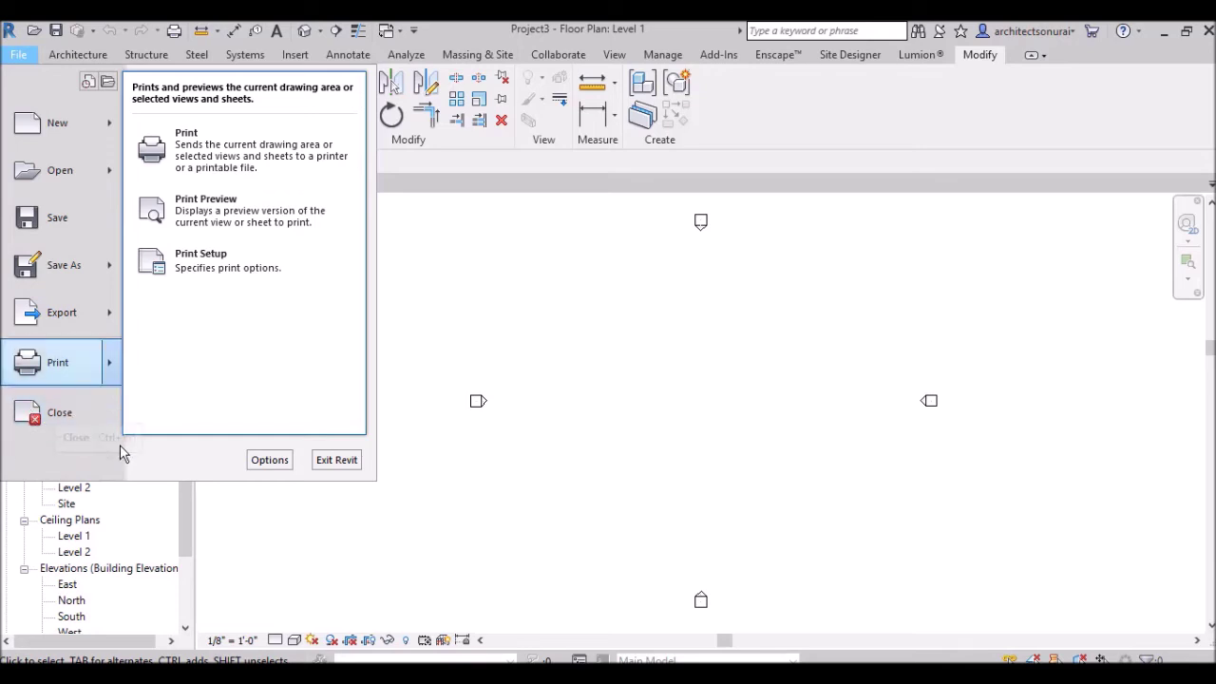
pyautogui.click(270, 460)
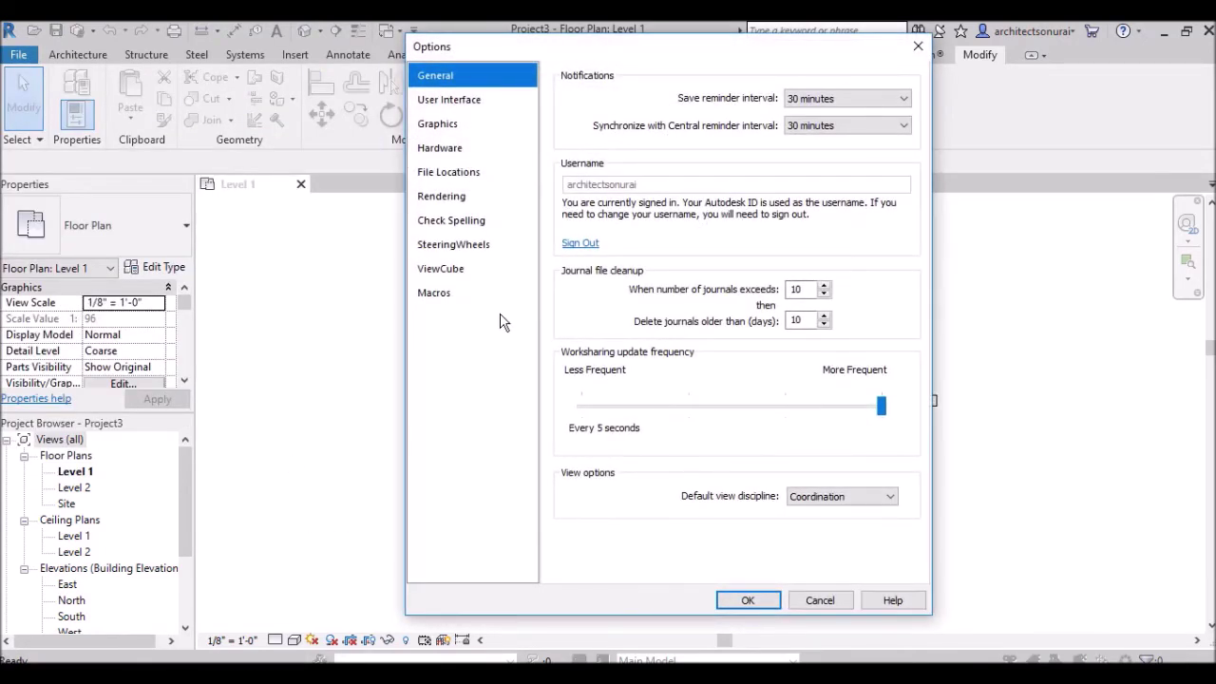
# Step: View the User Interface settings, cancel Options unchanged, and expand the Select panel
pyautogui.click(453, 103)
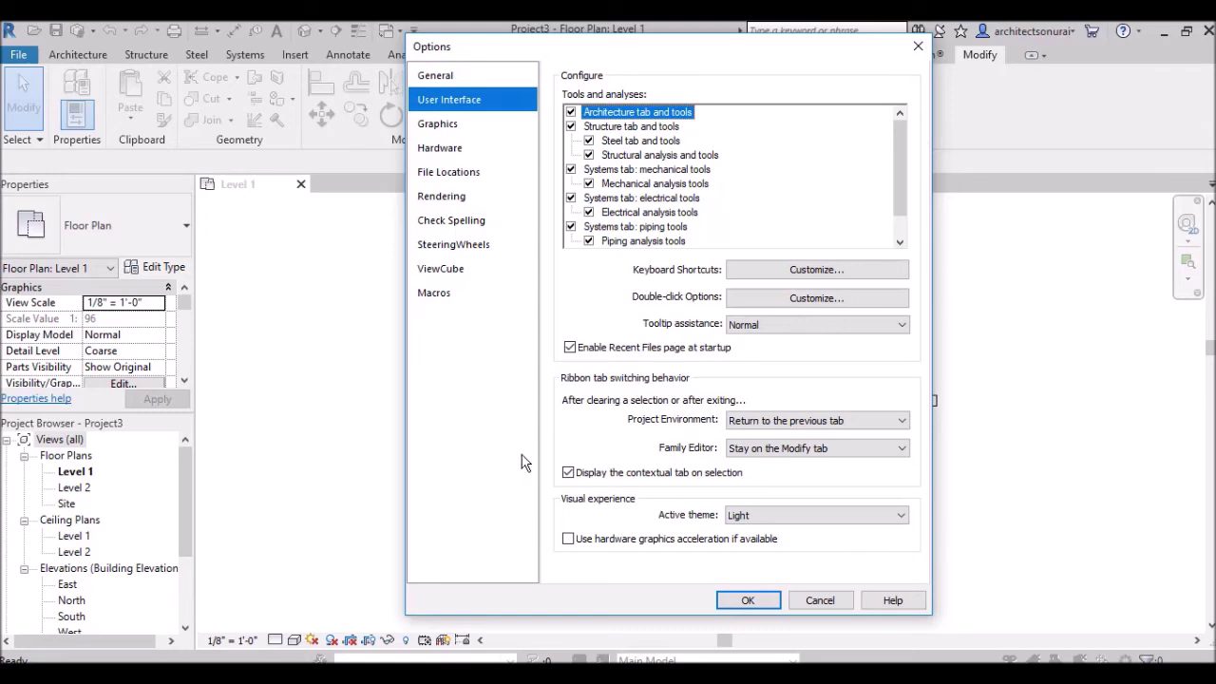
pyautogui.click(832, 606)
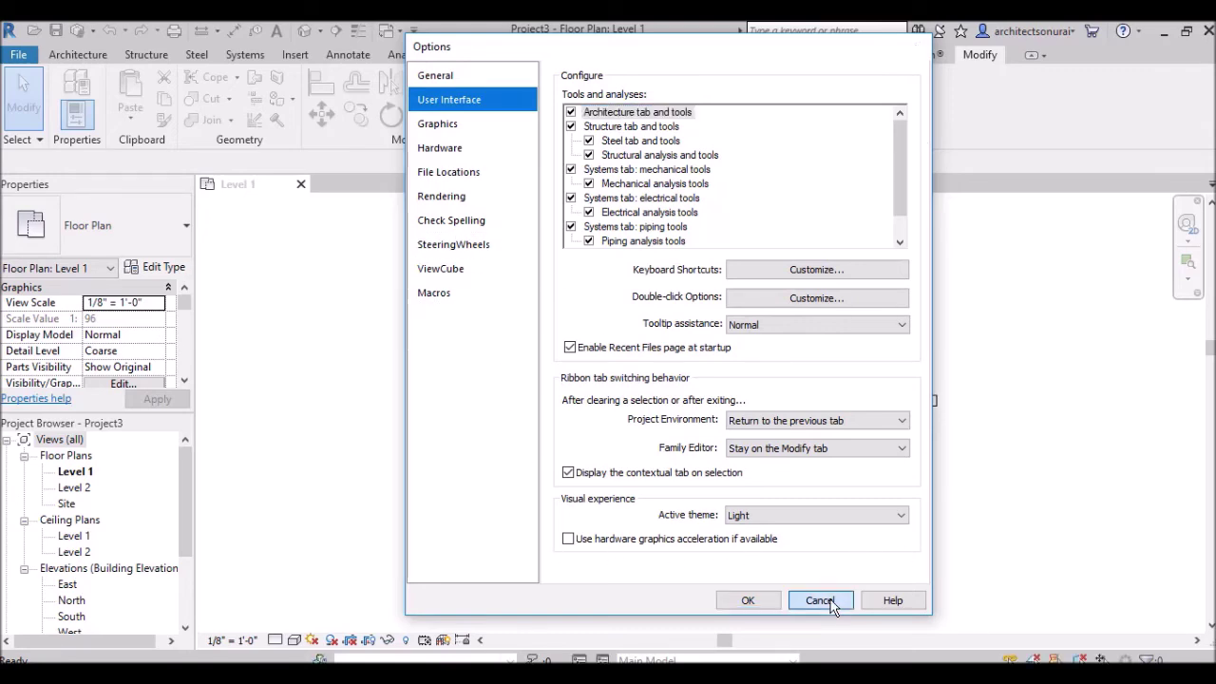
pyautogui.click(38, 143)
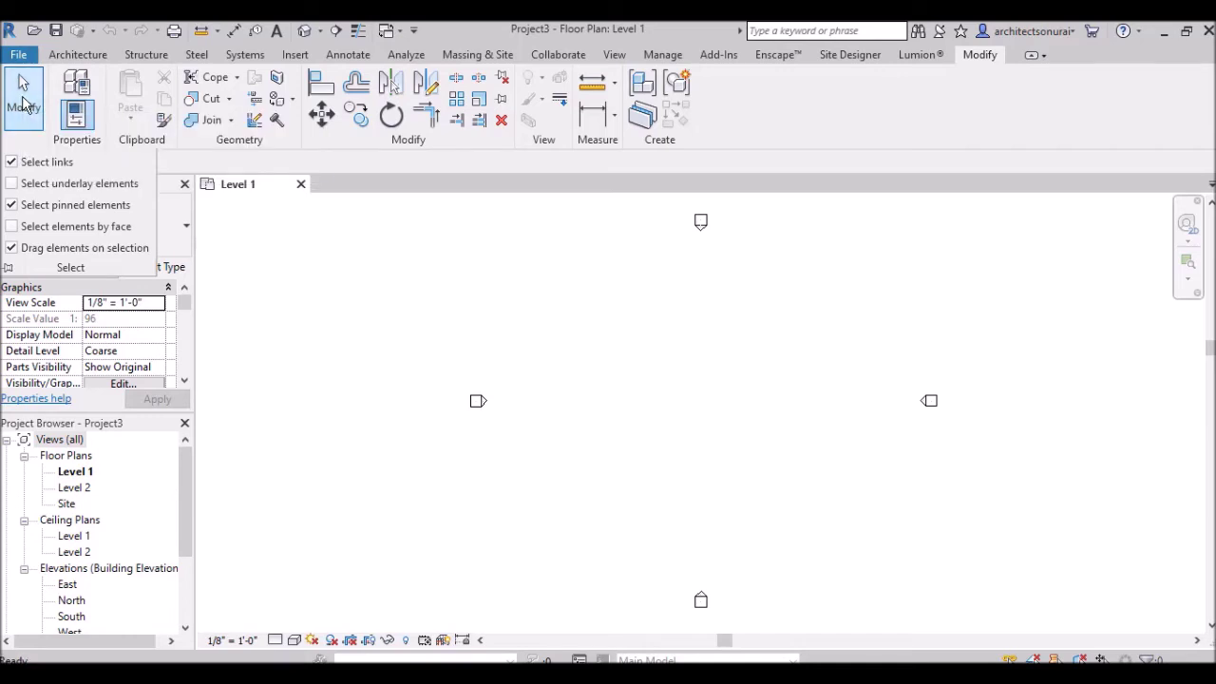
pyautogui.click(24, 56)
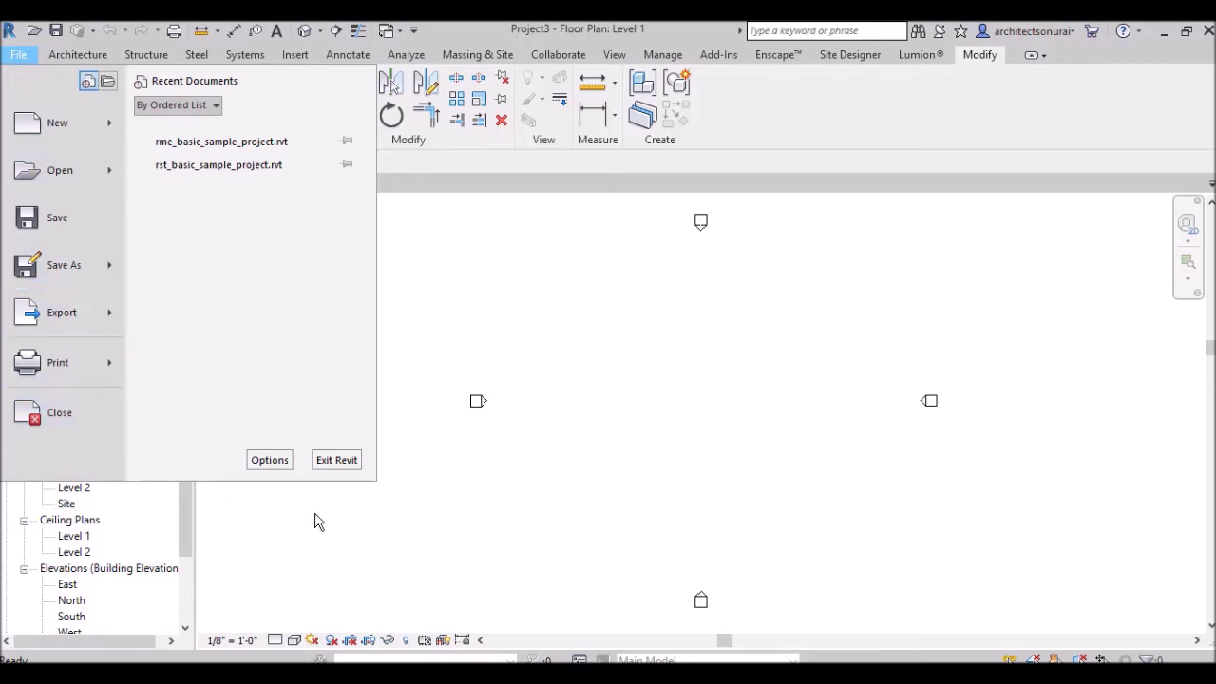
pyautogui.click(521, 475)
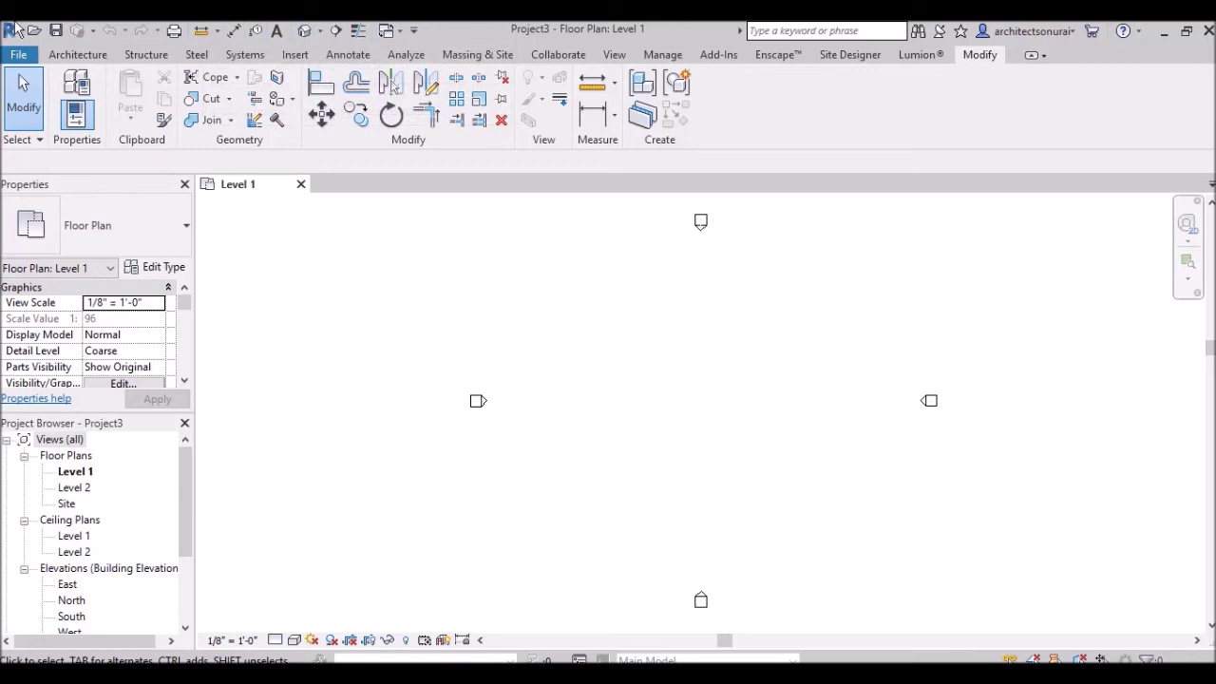
pyautogui.click(415, 31)
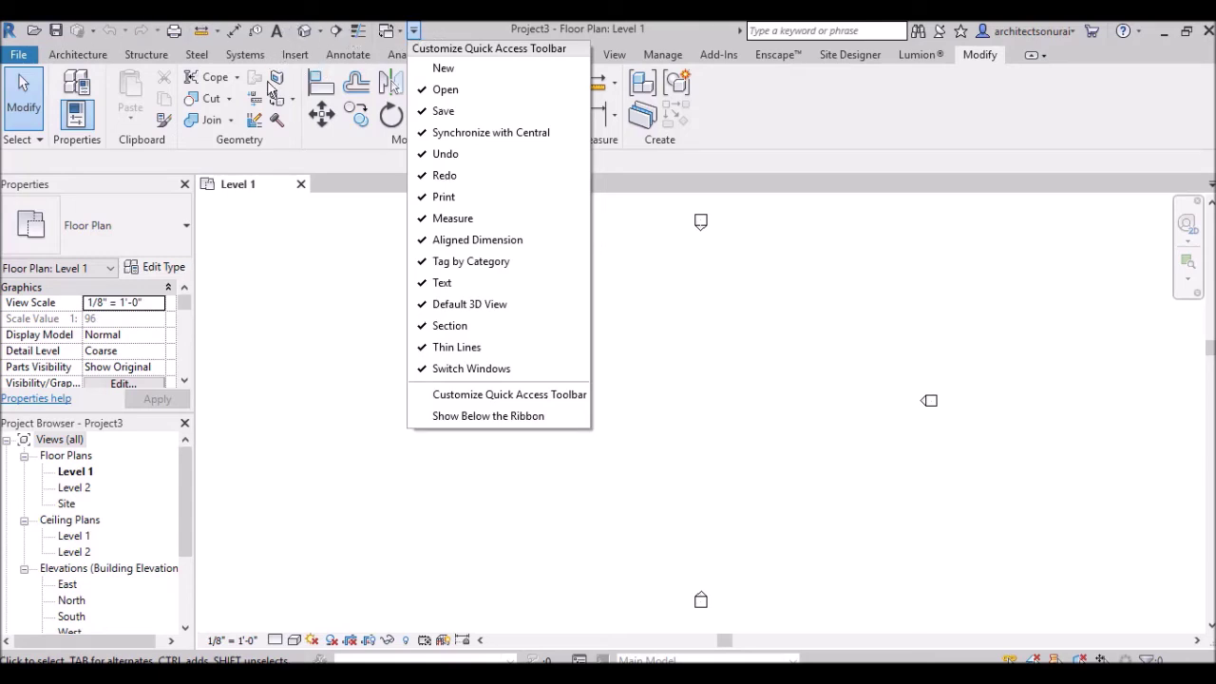
pyautogui.click(451, 419)
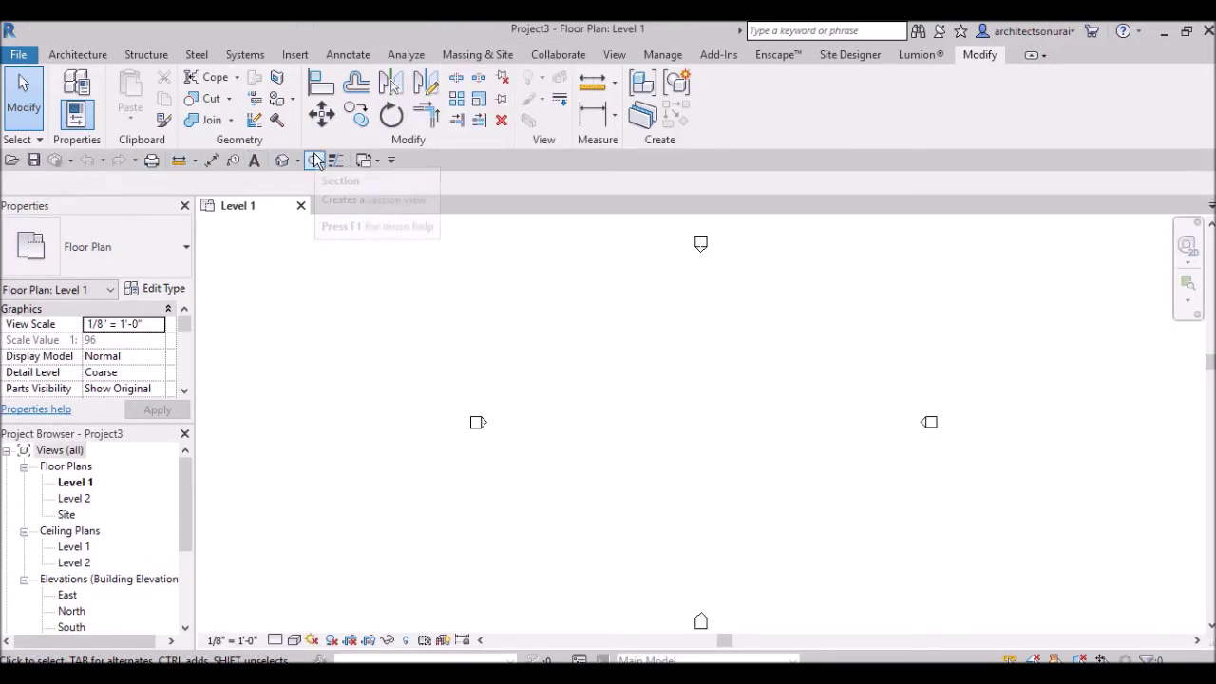
pyautogui.click(392, 160)
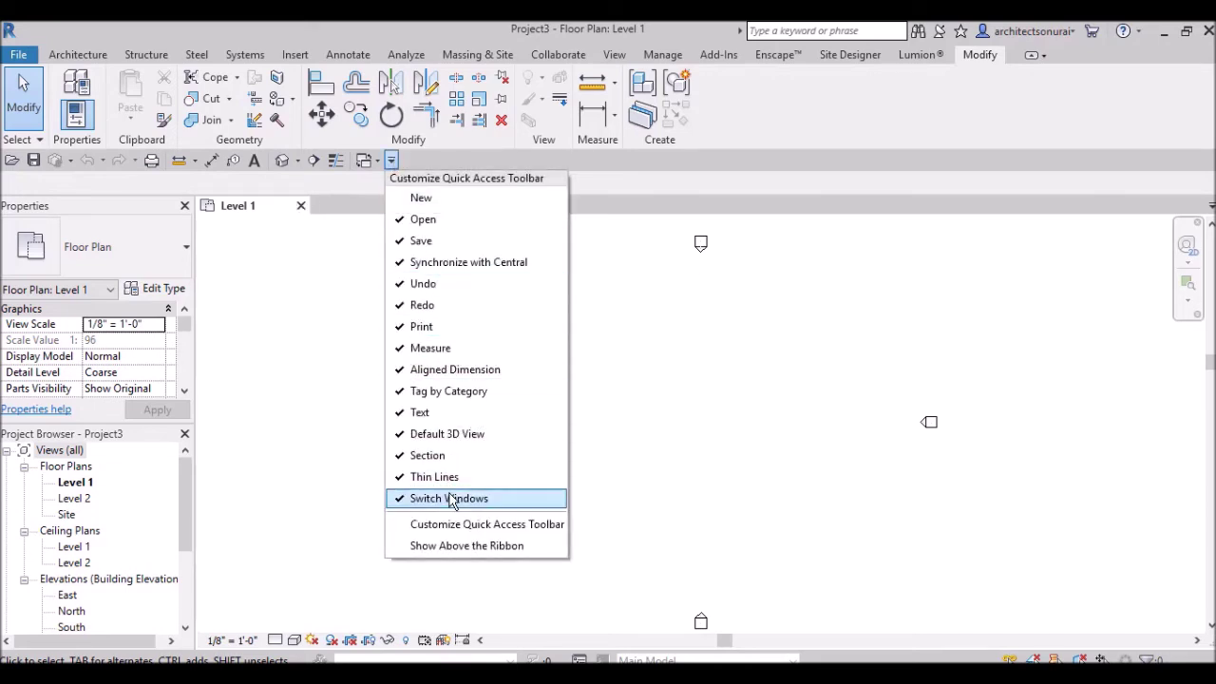
pyautogui.click(420, 546)
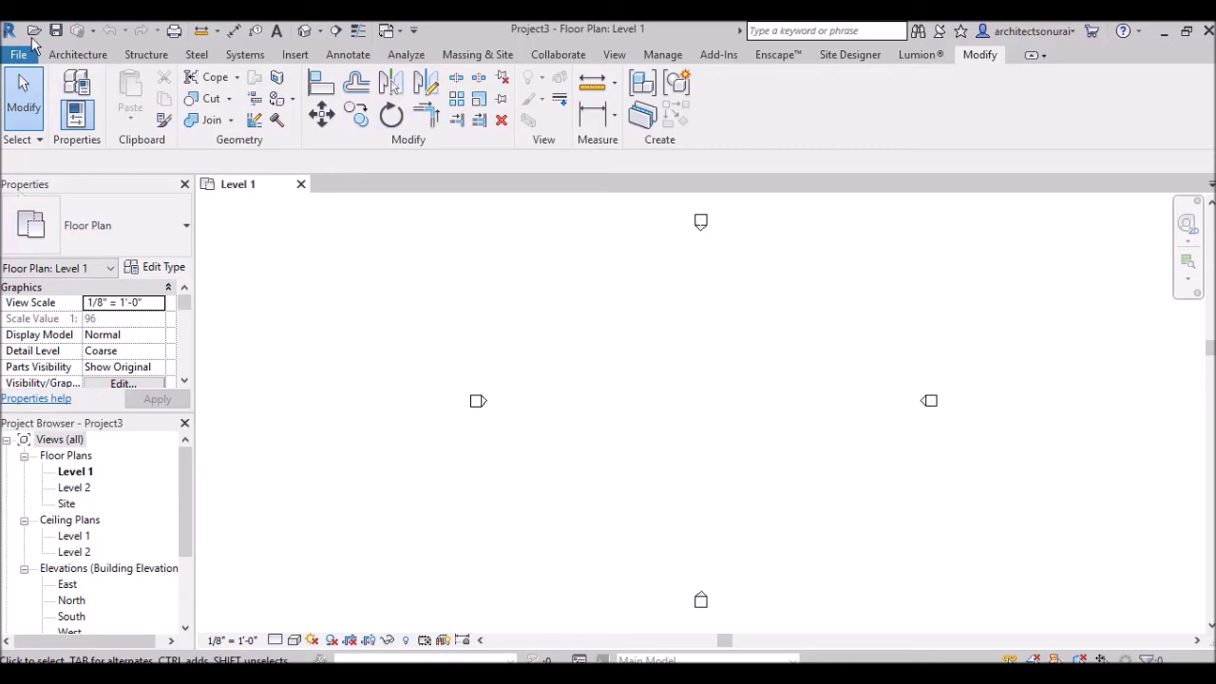
# Step: Draw one straight 48'-0" Generic - 8" wall on Level 1 without chaining another segment
pyautogui.click(68, 57)
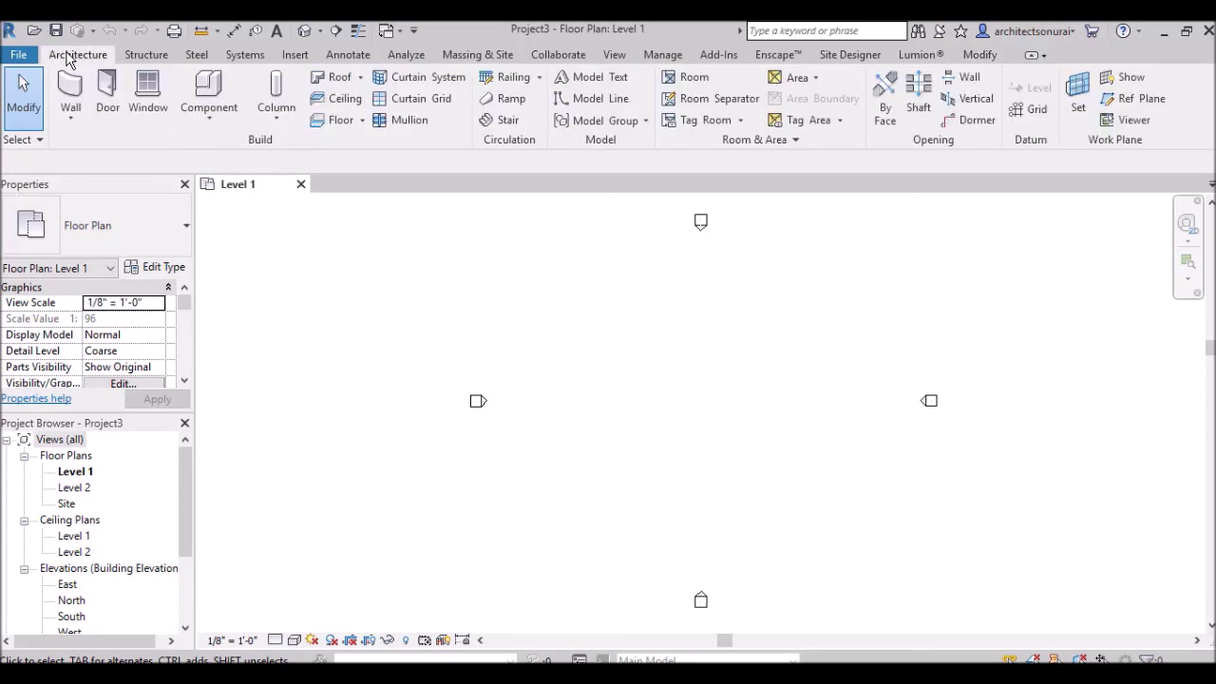
pyautogui.click(70, 118)
pyautogui.click(93, 152)
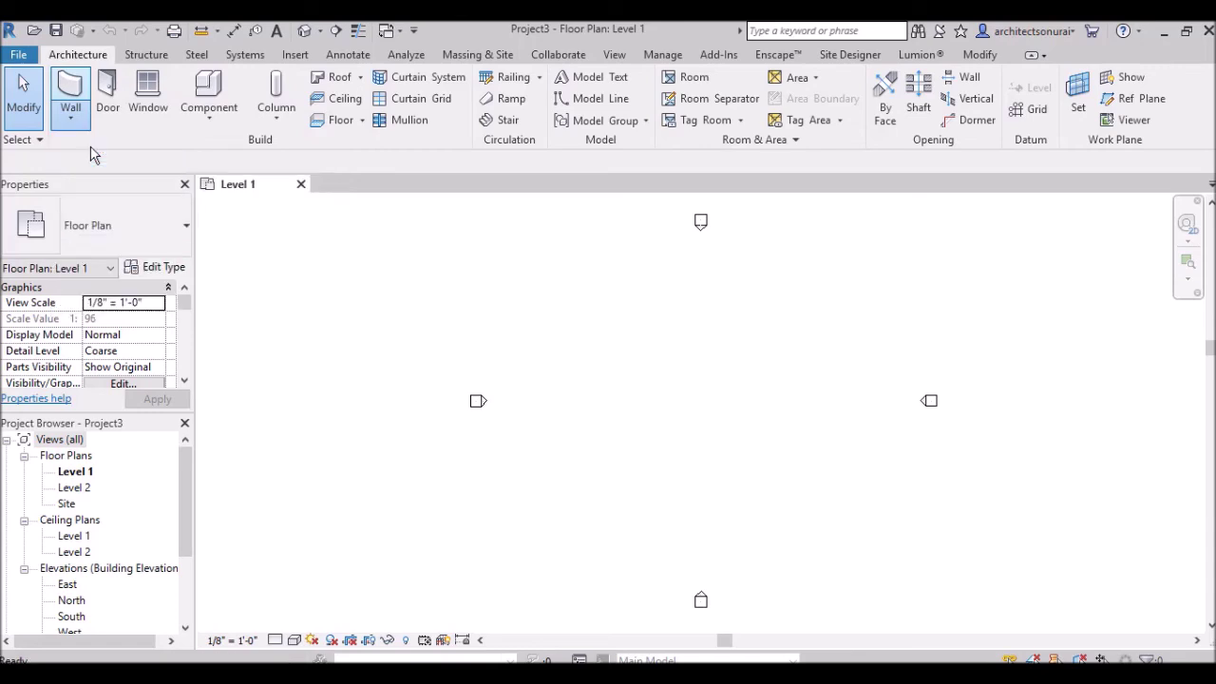
pyautogui.click(590, 372)
pyautogui.click(720, 372)
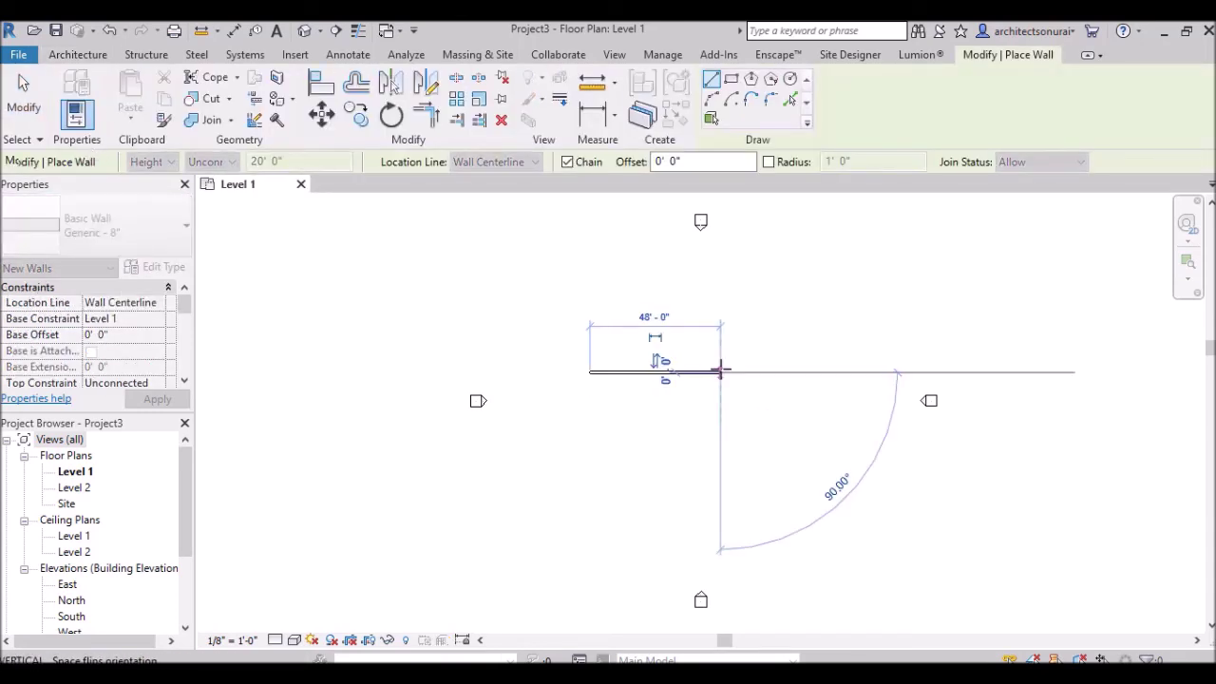
pyautogui.press('Escape')
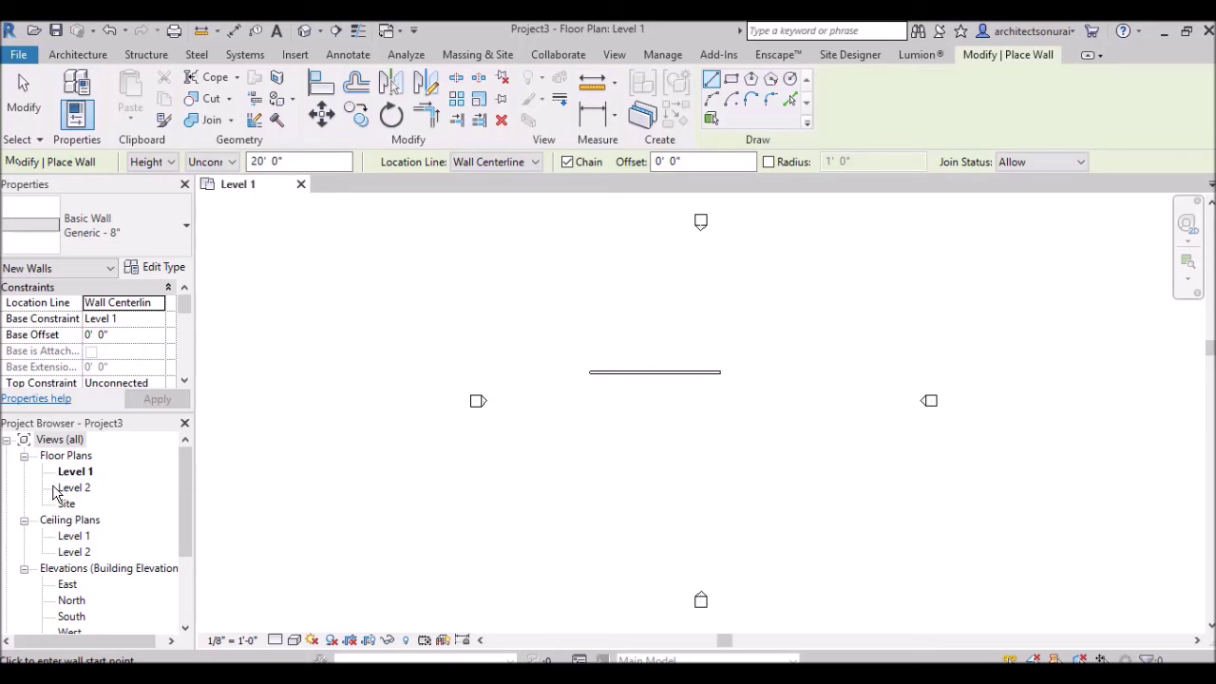
pyautogui.click(84, 57)
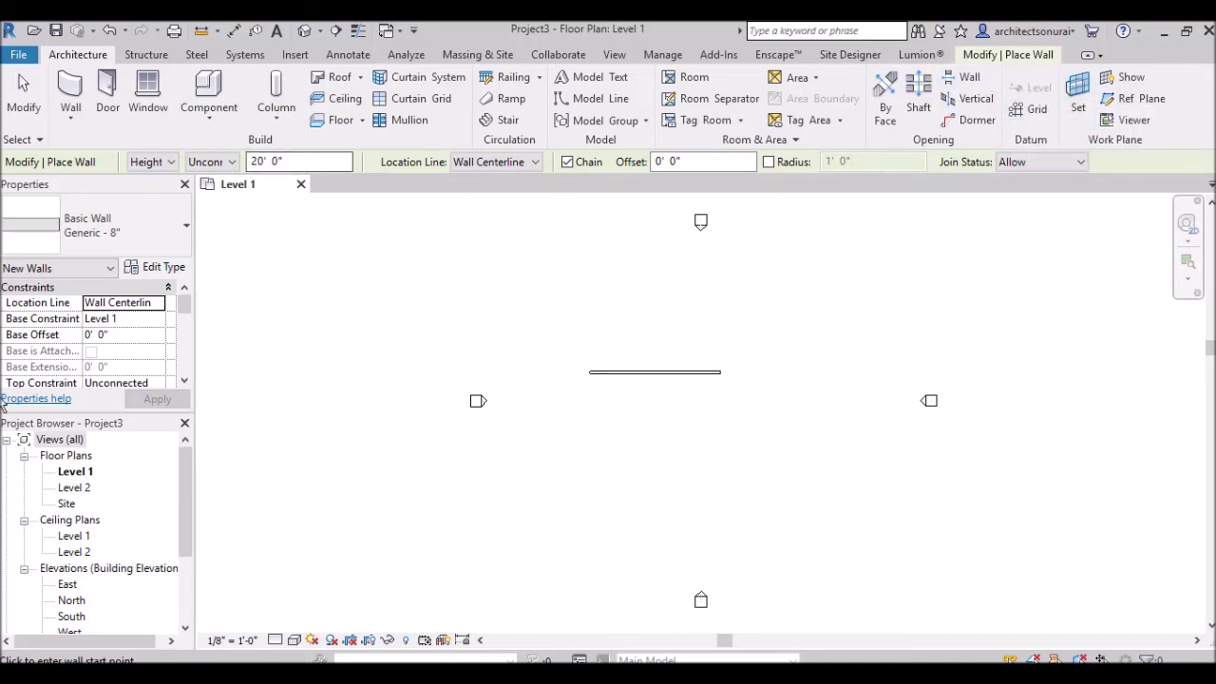
# Step: Open the Site floor plan from the Project Browser and scroll through the browser tree
pyautogui.doubleClick(66, 504)
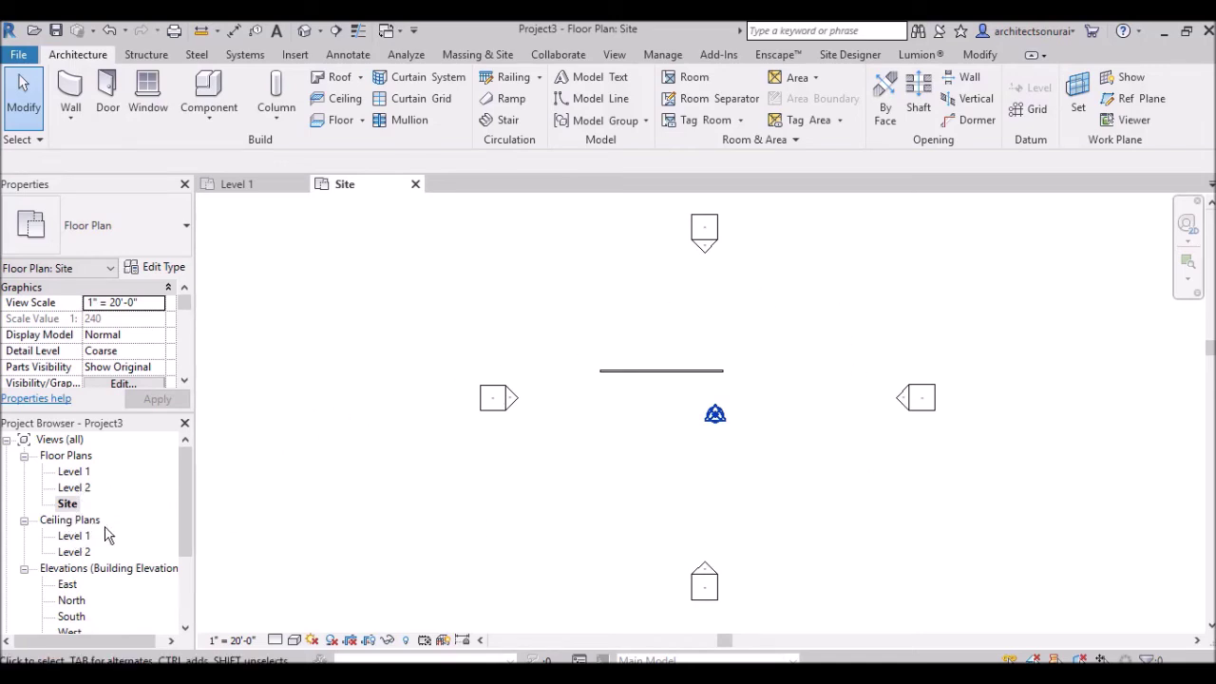
pyautogui.scroll(-1, 123, 529)
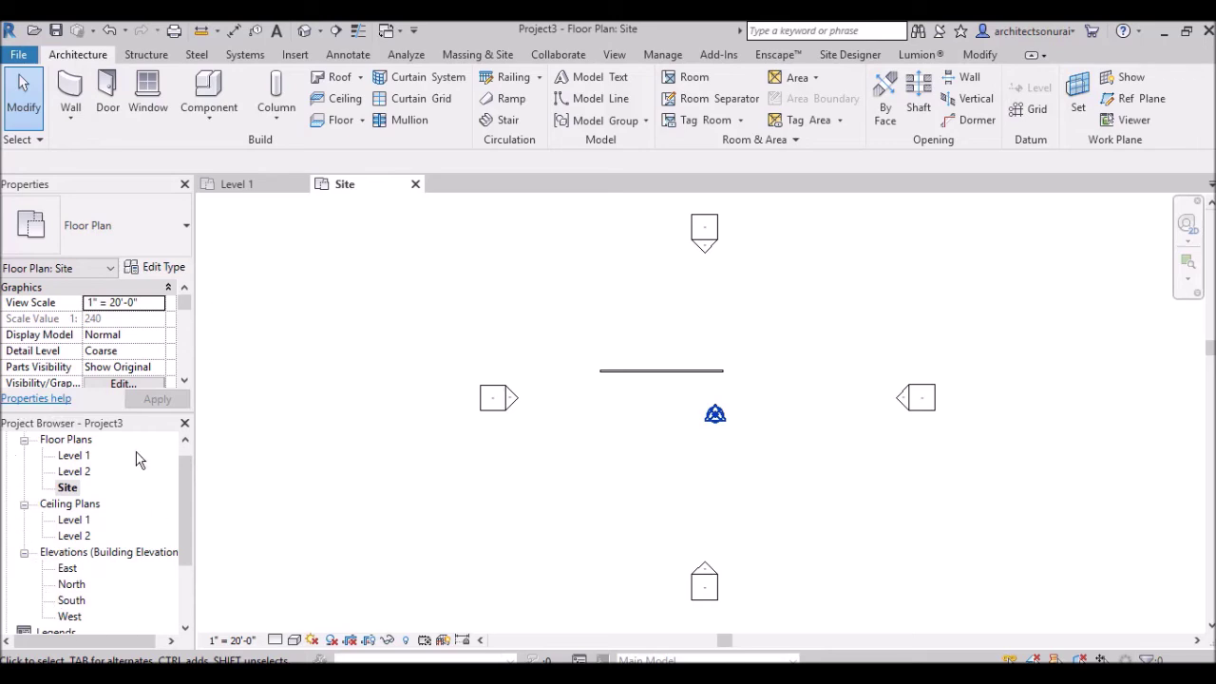
pyautogui.scroll(-1, 93, 568)
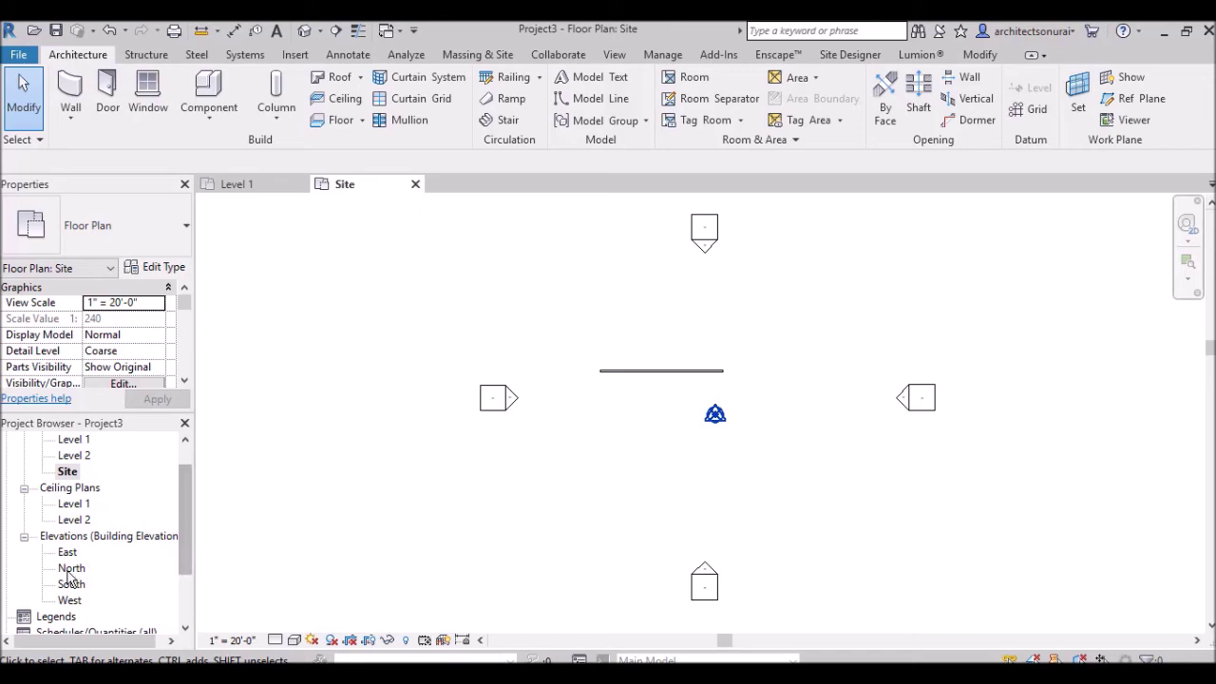
pyautogui.scroll(-4, 131, 568)
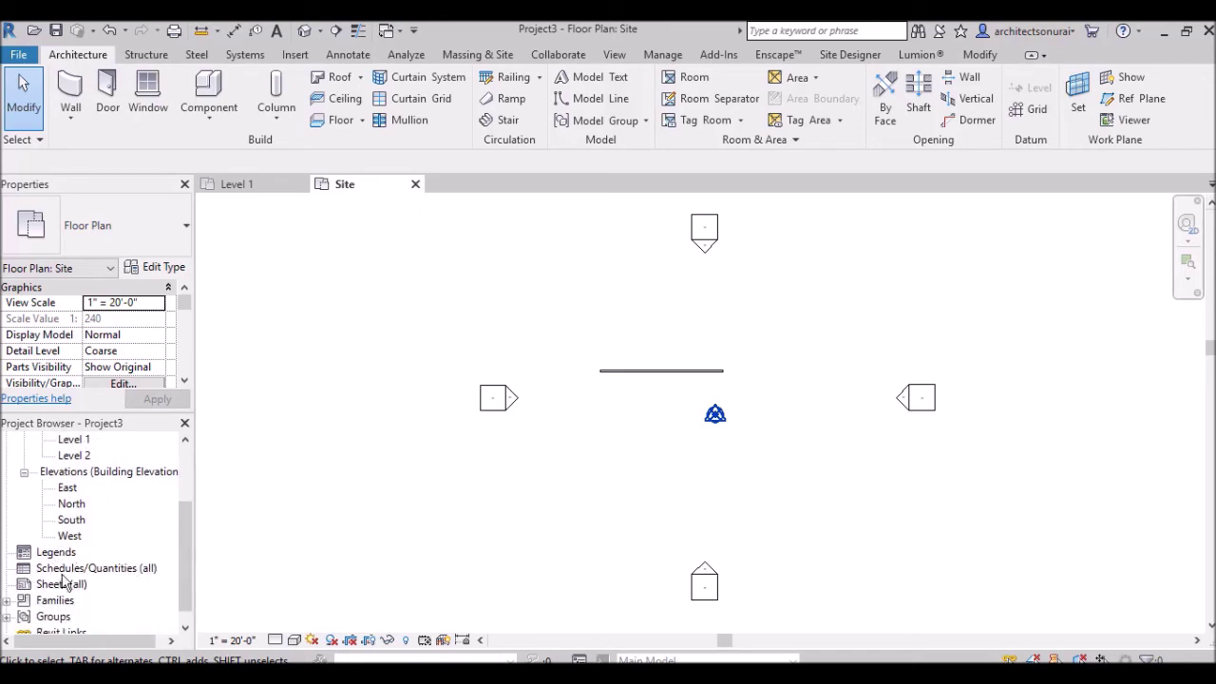
pyautogui.scroll(-1, 130, 598)
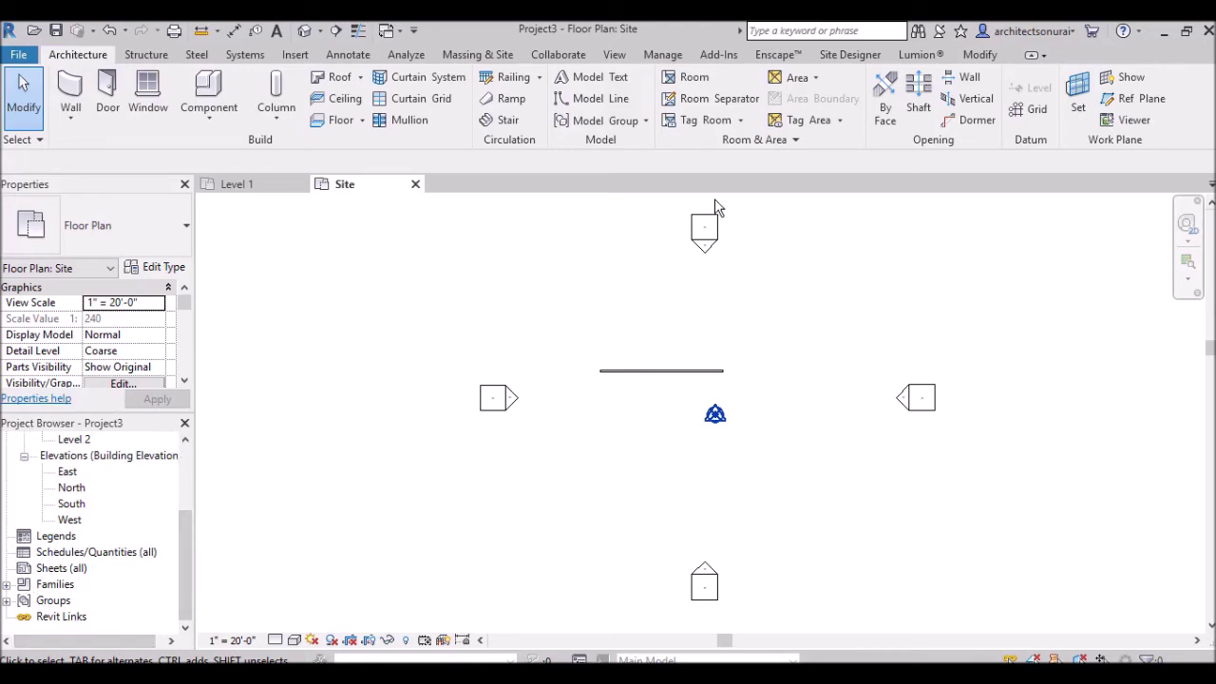
# Step: Close the Properties palette and then the Project Browser
pyautogui.click(186, 185)
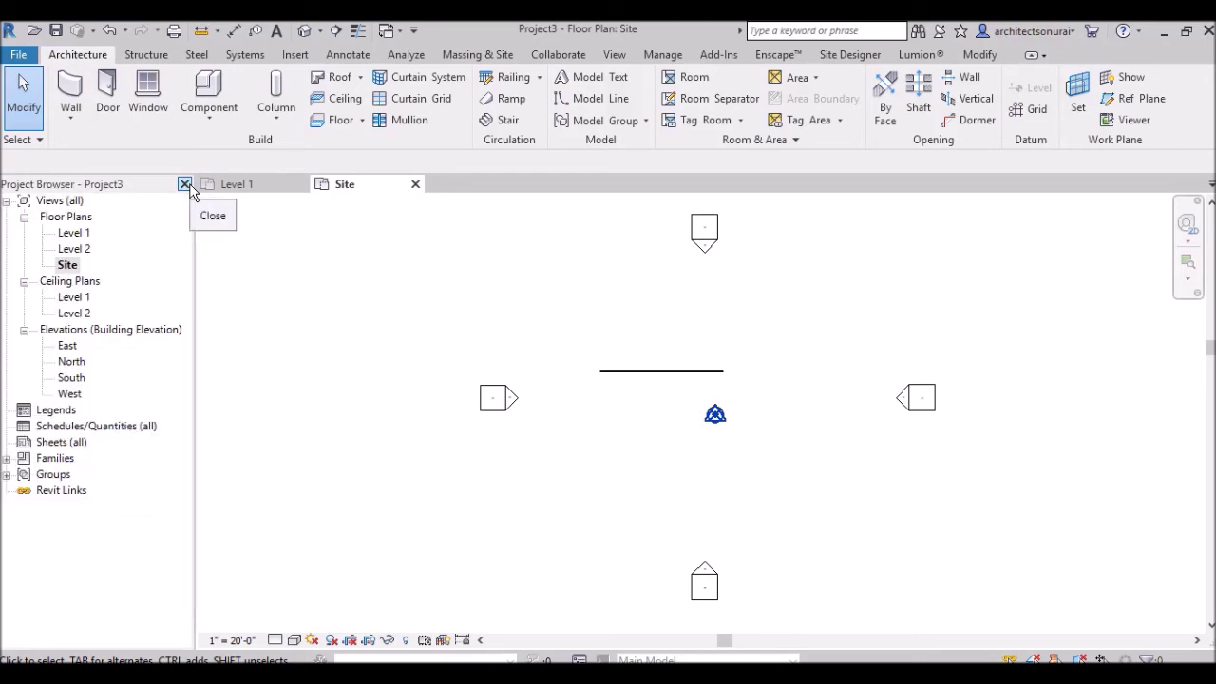
pyautogui.click(185, 184)
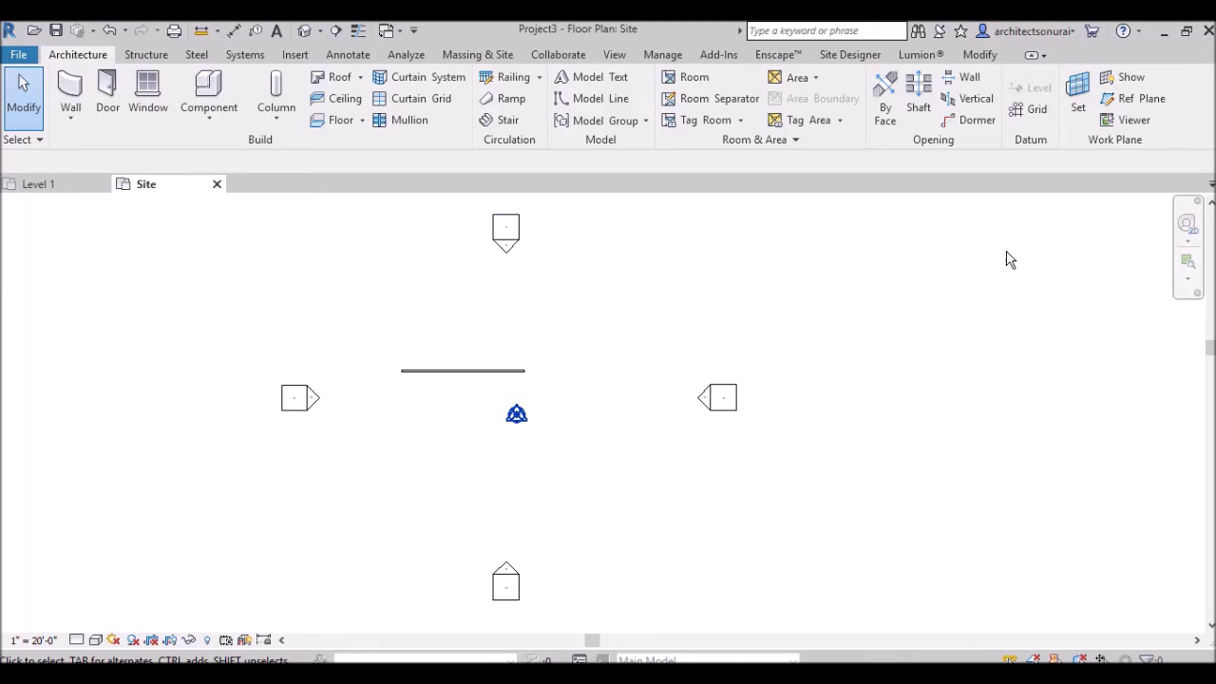
# Step: Turn the Project Browser and Properties palette back on from the View tab's User Interface list
pyautogui.click(615, 55)
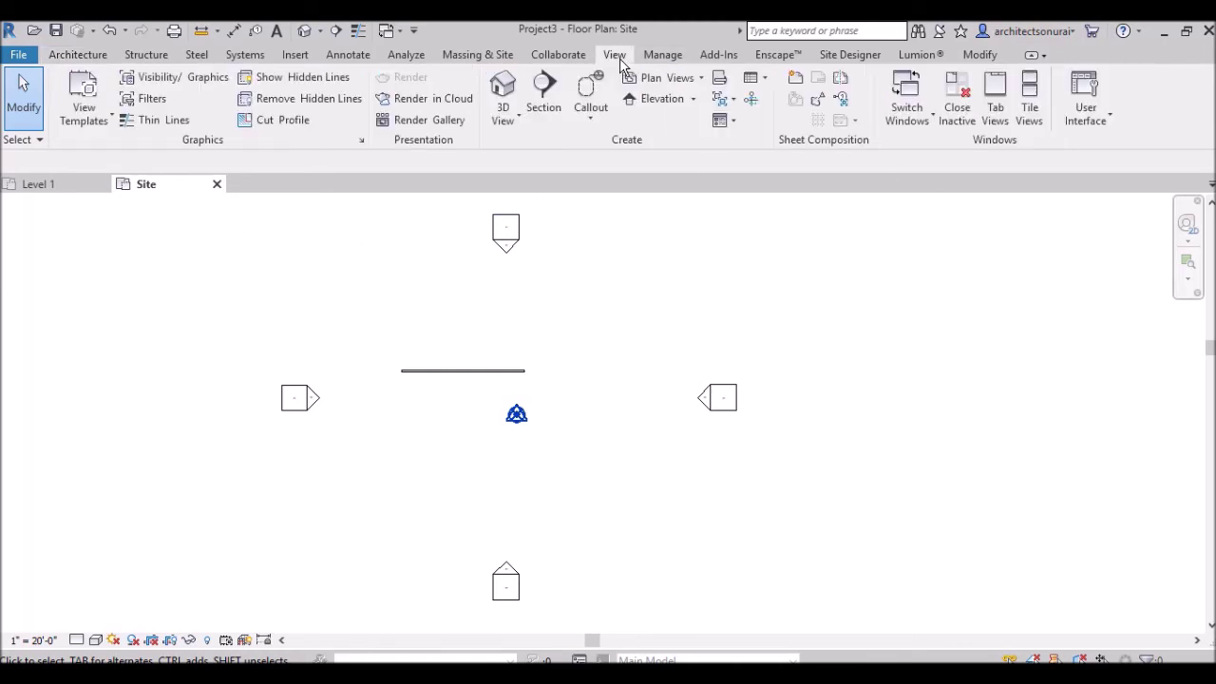
pyautogui.click(1111, 117)
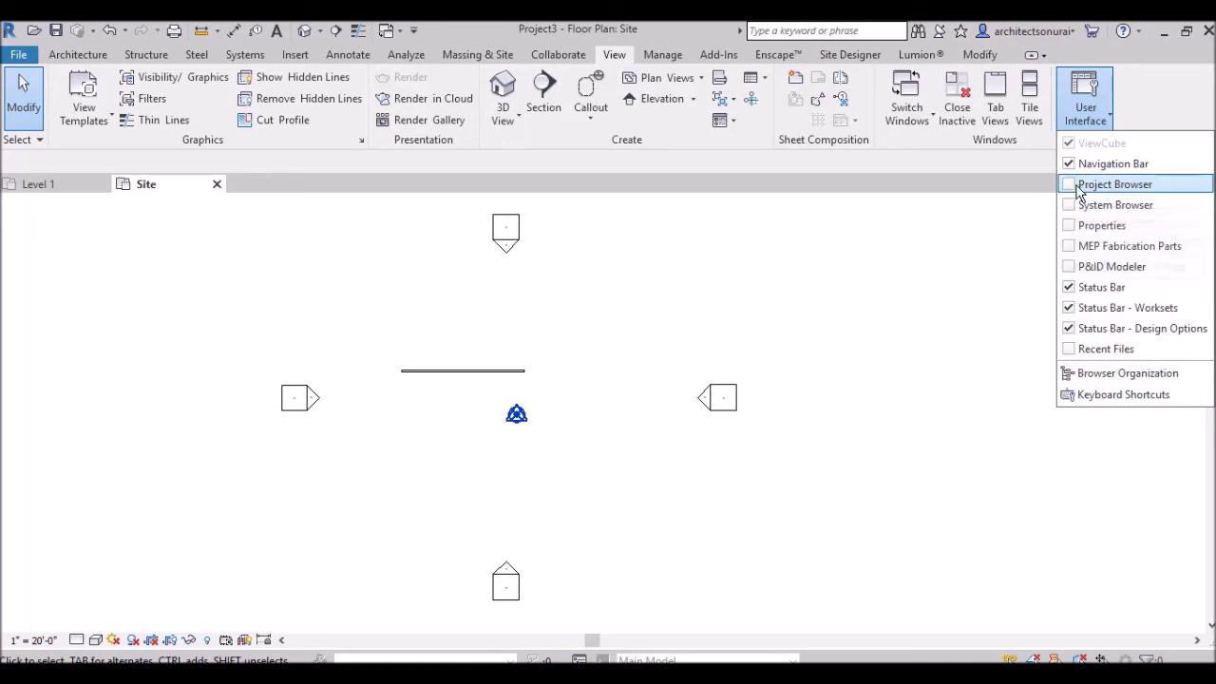
pyautogui.click(1073, 186)
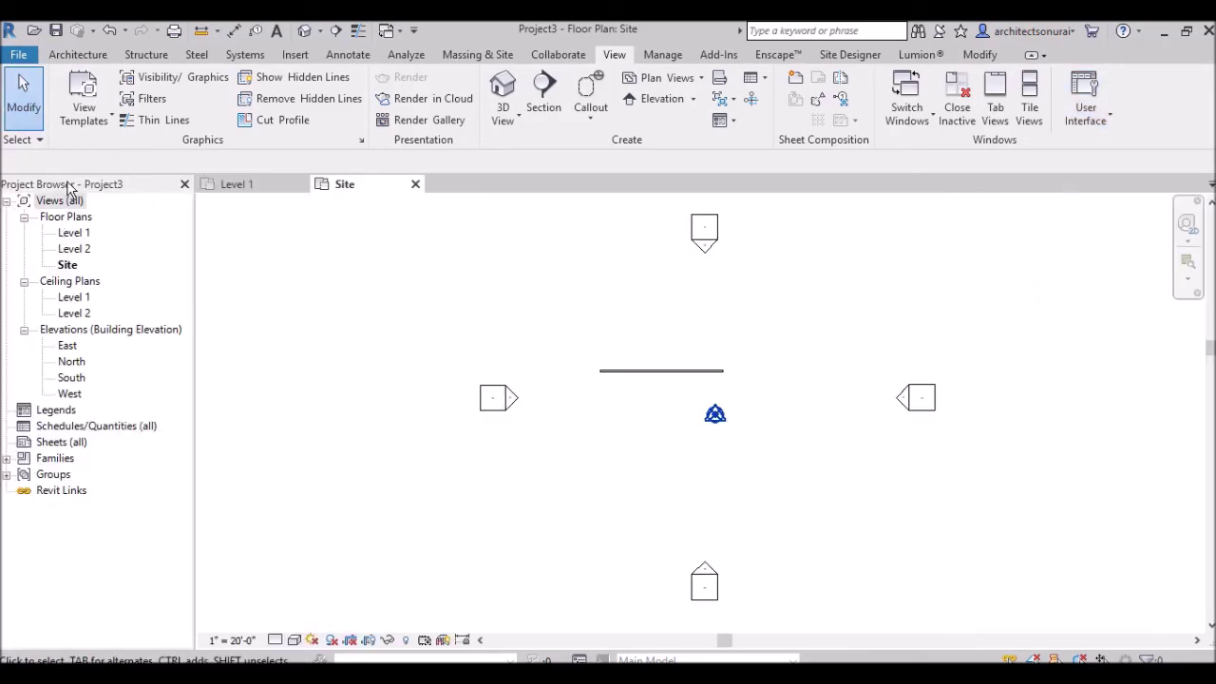
pyautogui.click(1107, 116)
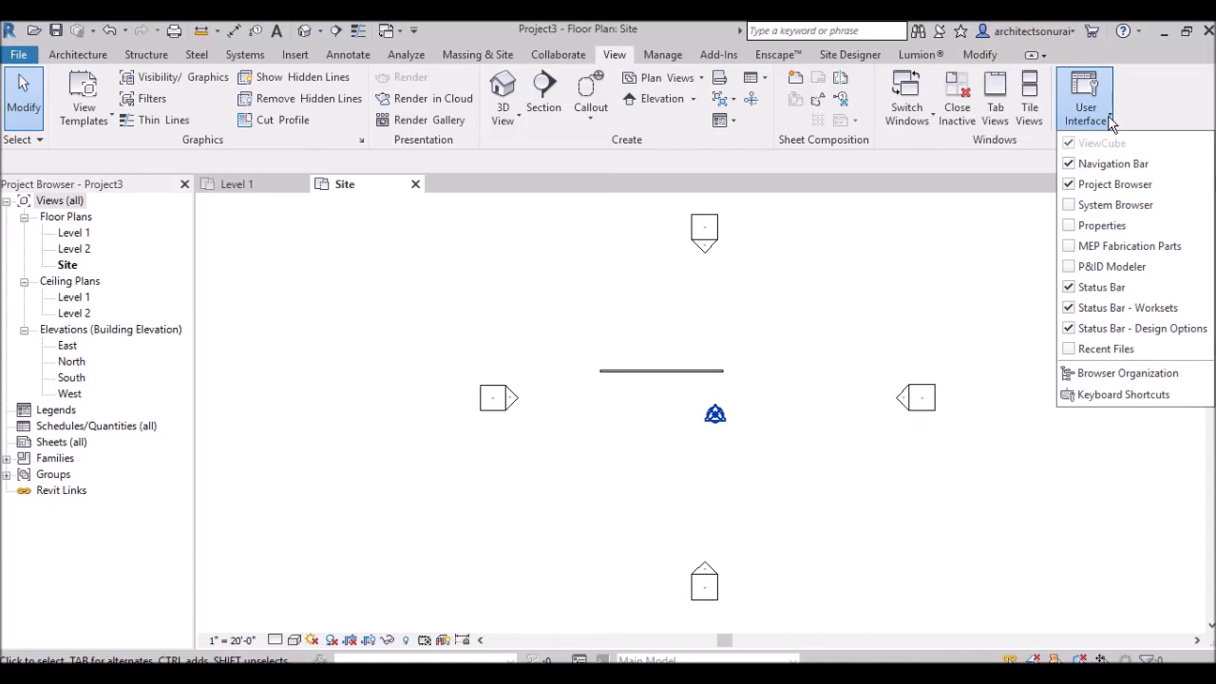
pyautogui.click(1072, 228)
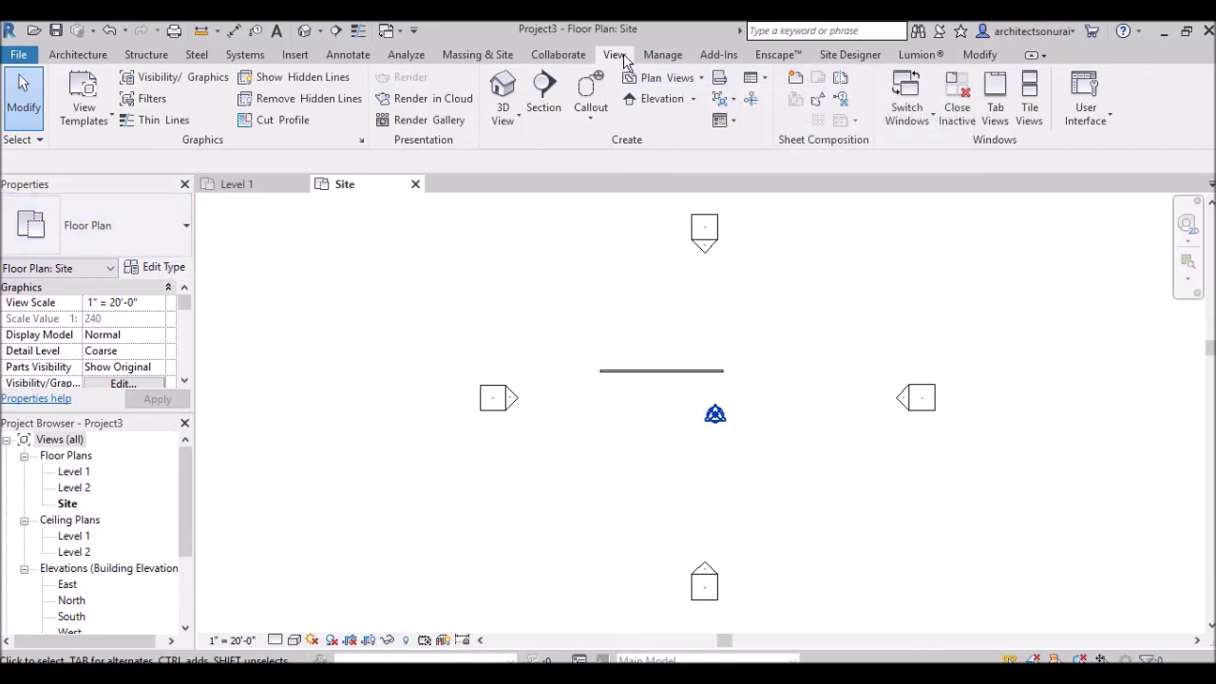
pyautogui.click(1107, 126)
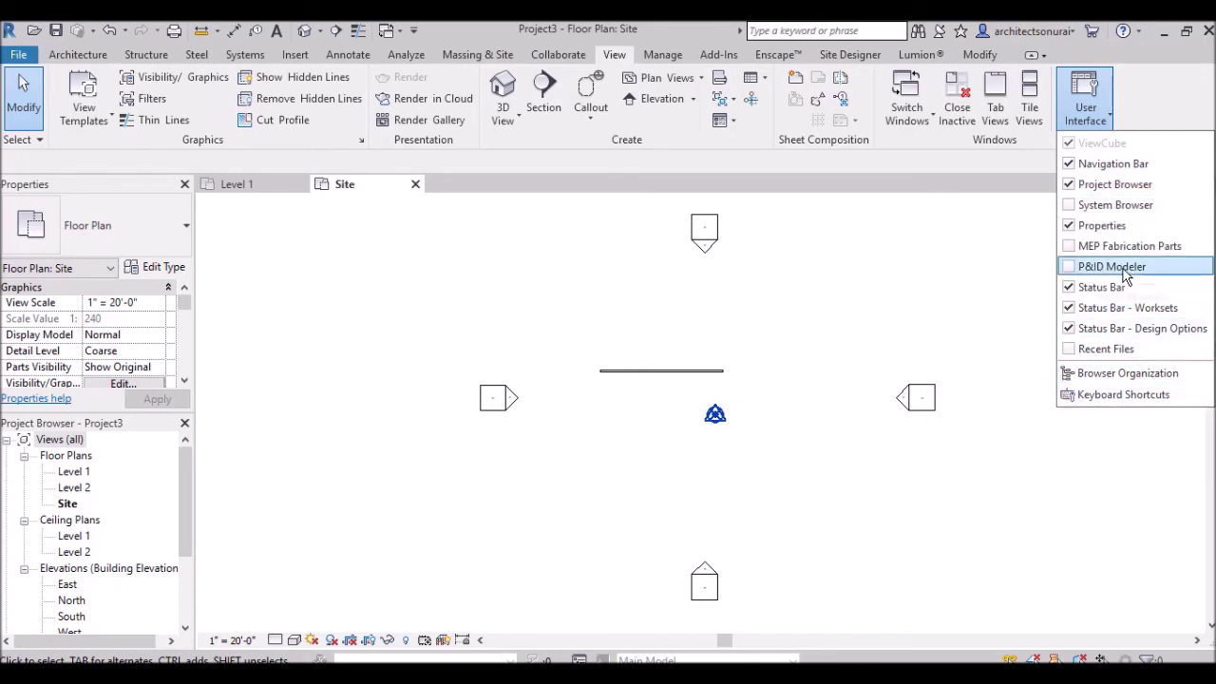
pyautogui.click(601, 294)
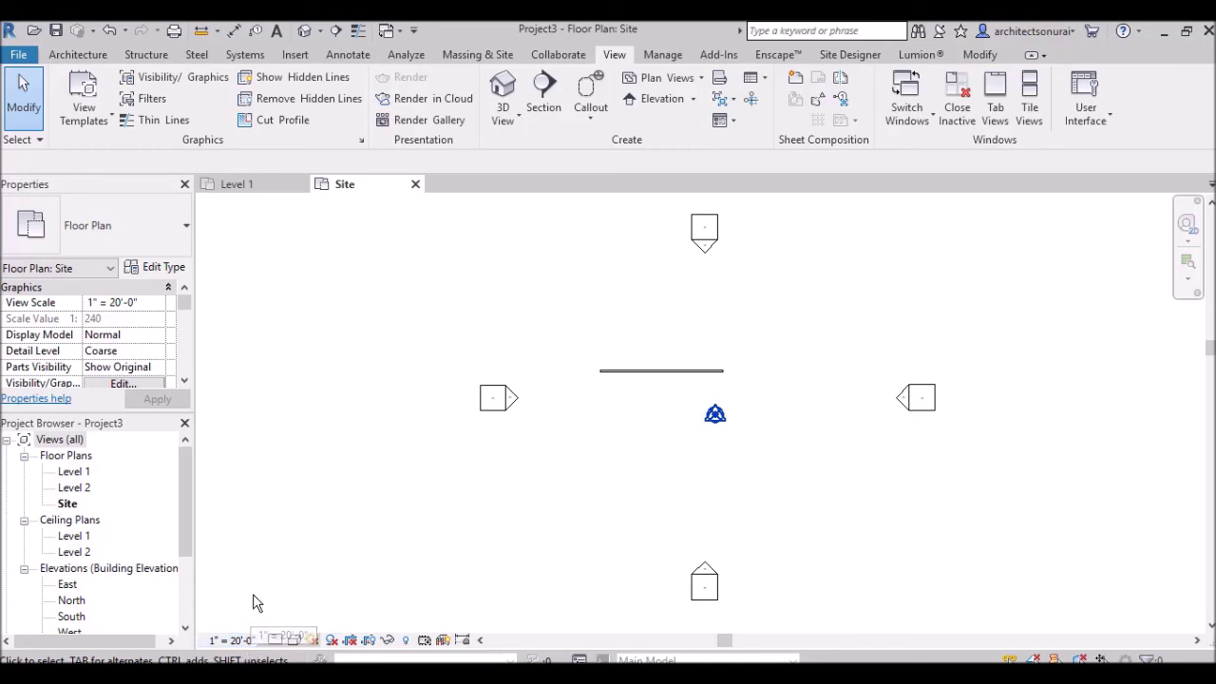
pyautogui.click(275, 641)
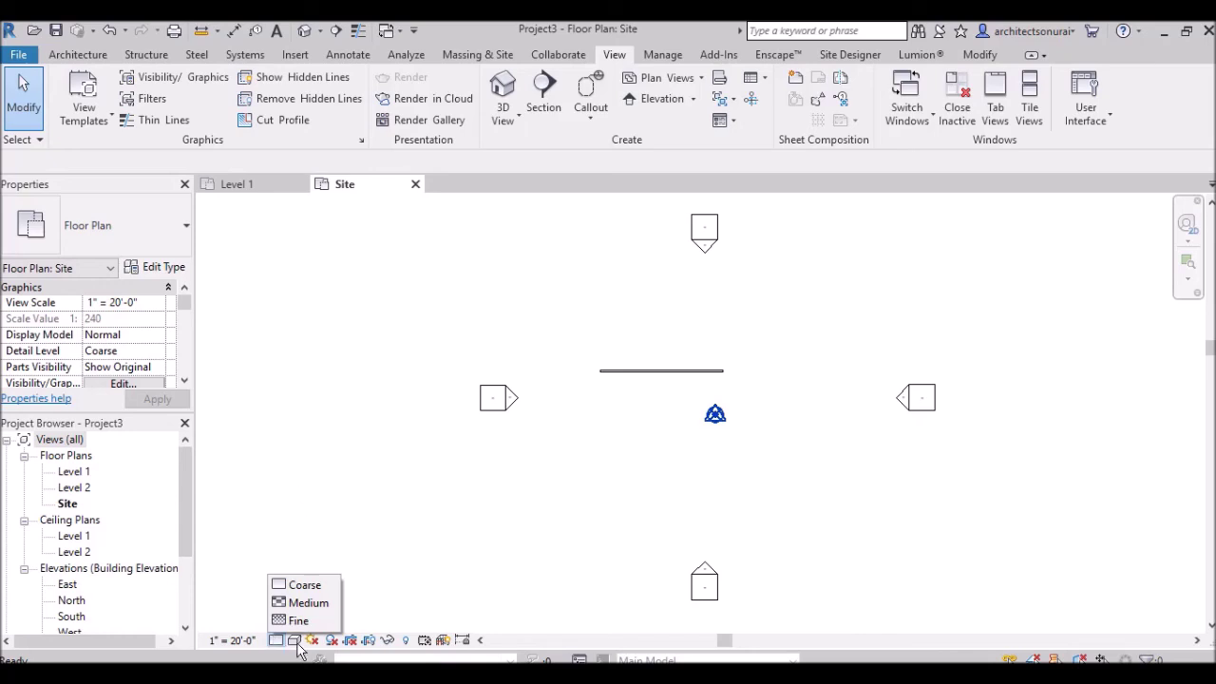
pyautogui.click(297, 644)
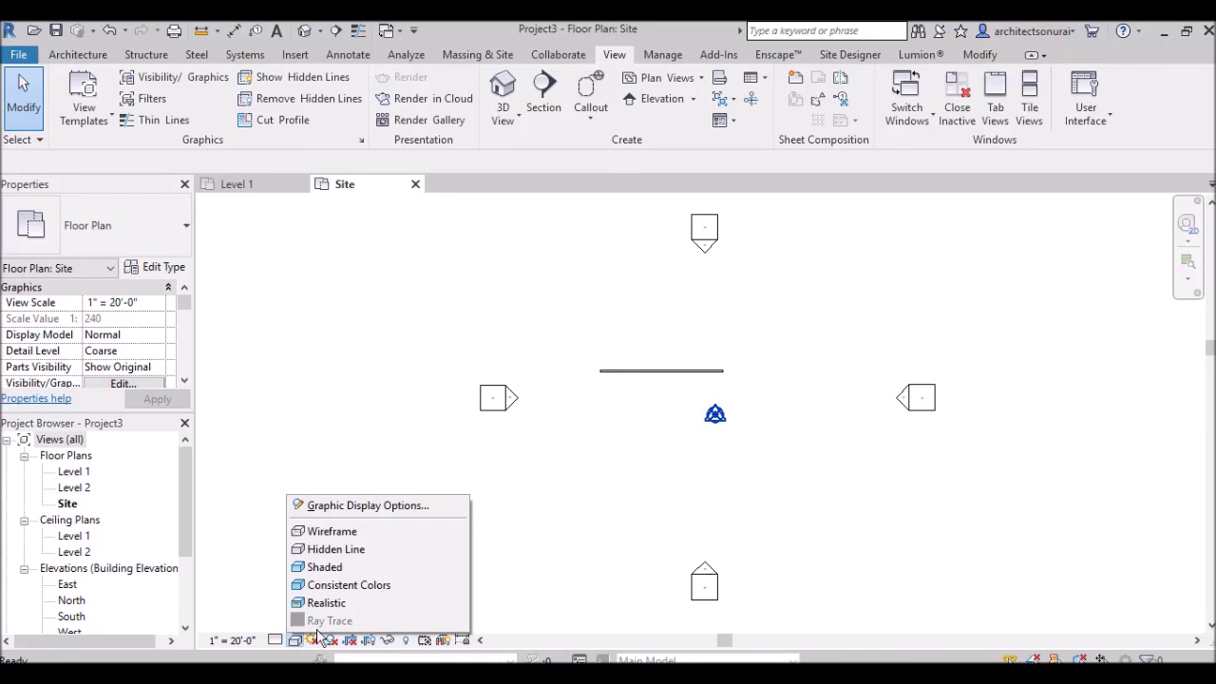
pyautogui.click(559, 530)
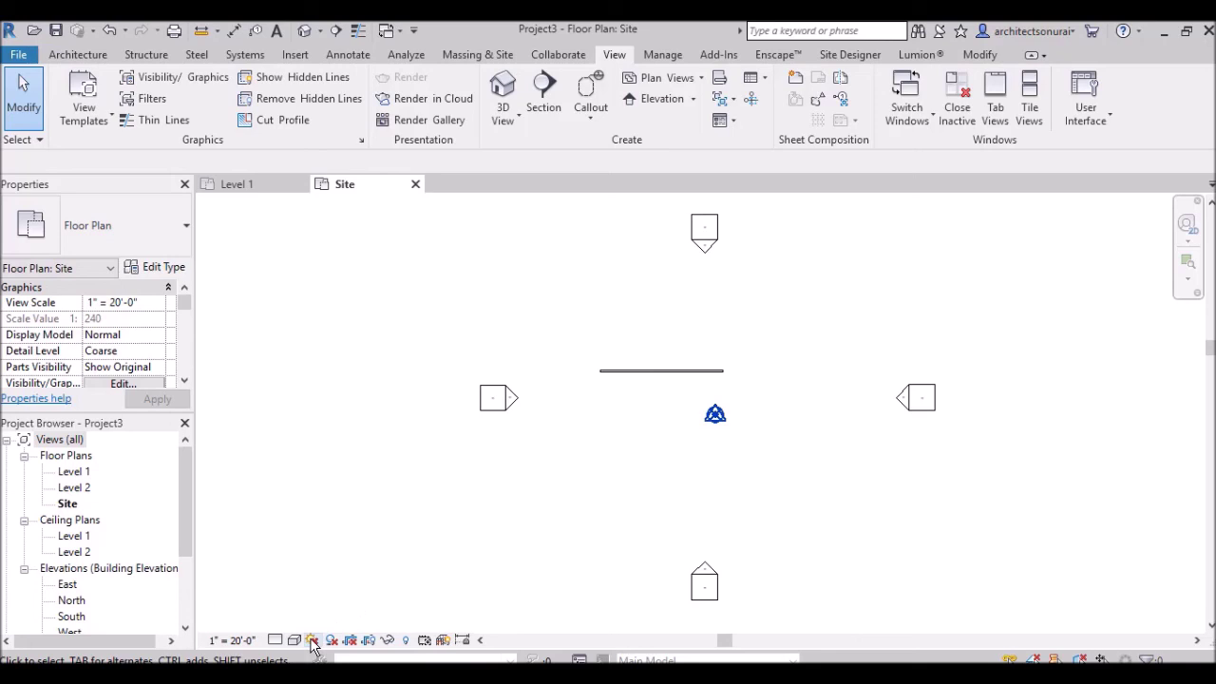